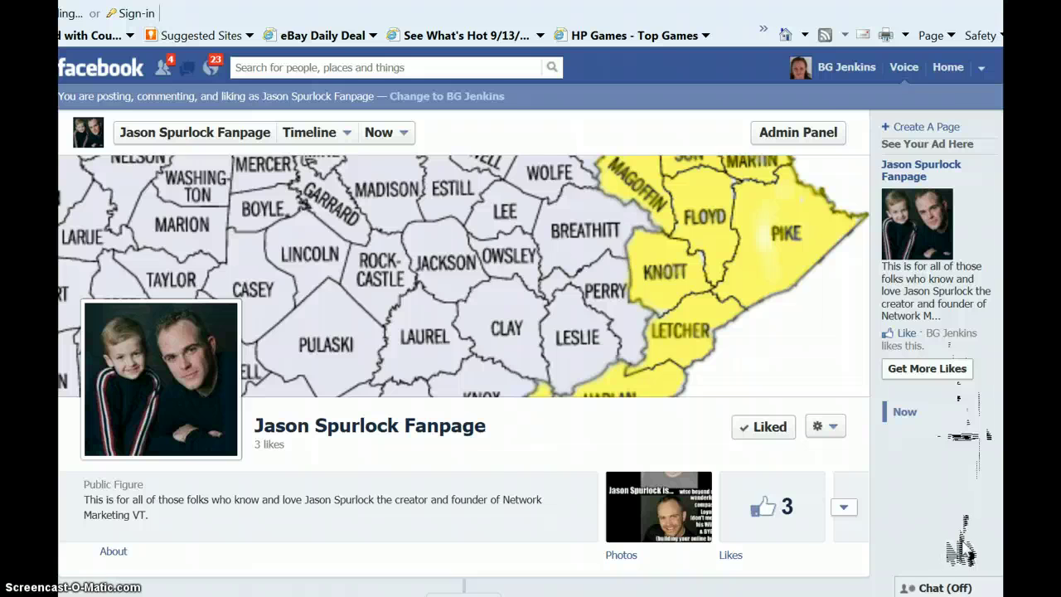
Open the form for creating a new page from the fan page.
{"action": "scroll", "coordinate": [964, 542], "scroll_direction": "up", "scroll_amount": 1}
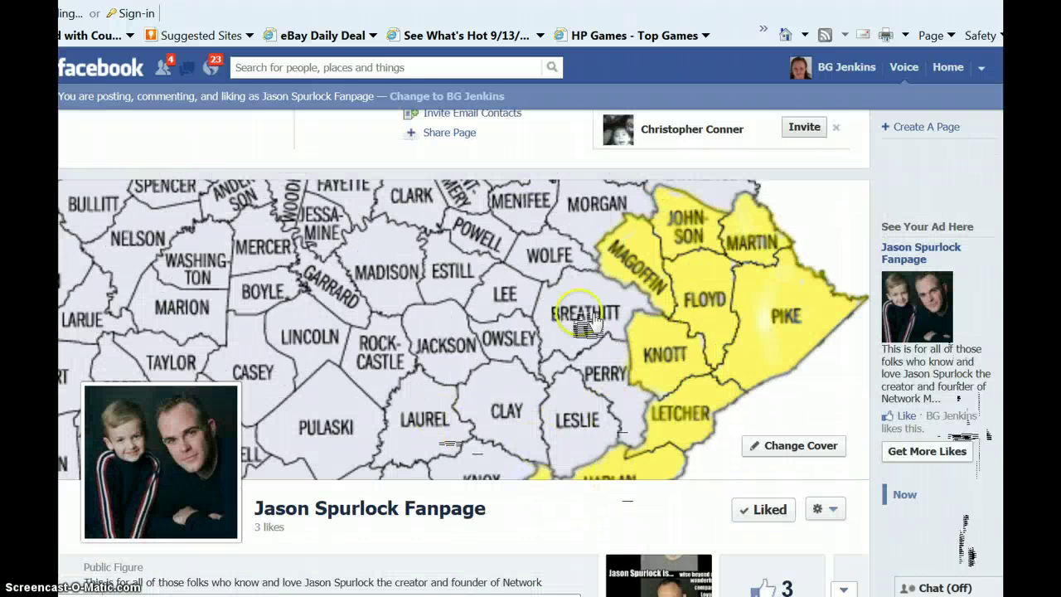
{"action": "left_click", "coordinate": [935, 586]}
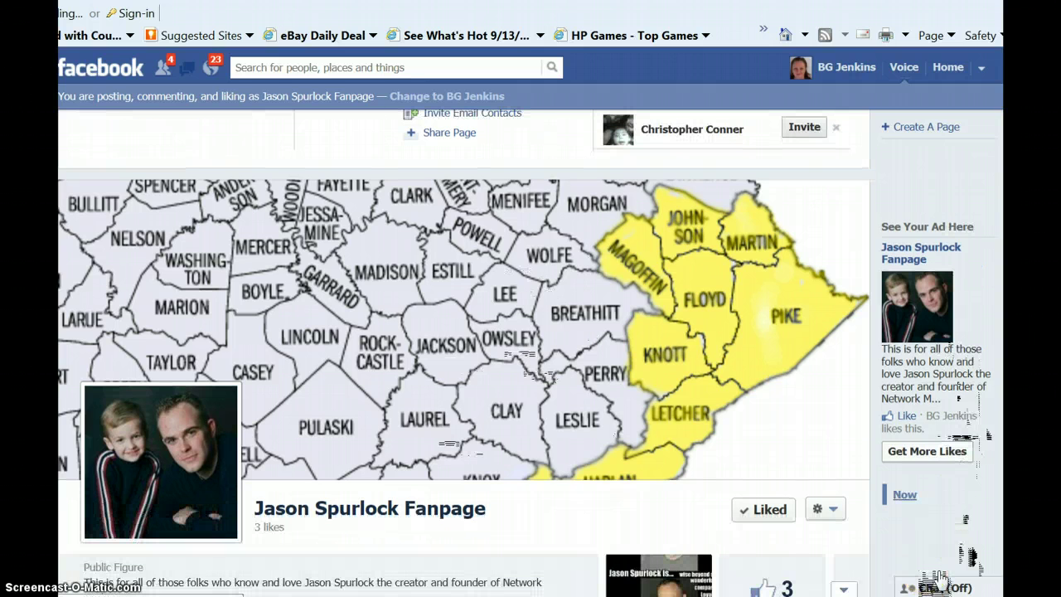
{"action": "scroll", "coordinate": [935, 584], "scroll_direction": "up", "scroll_amount": 2}
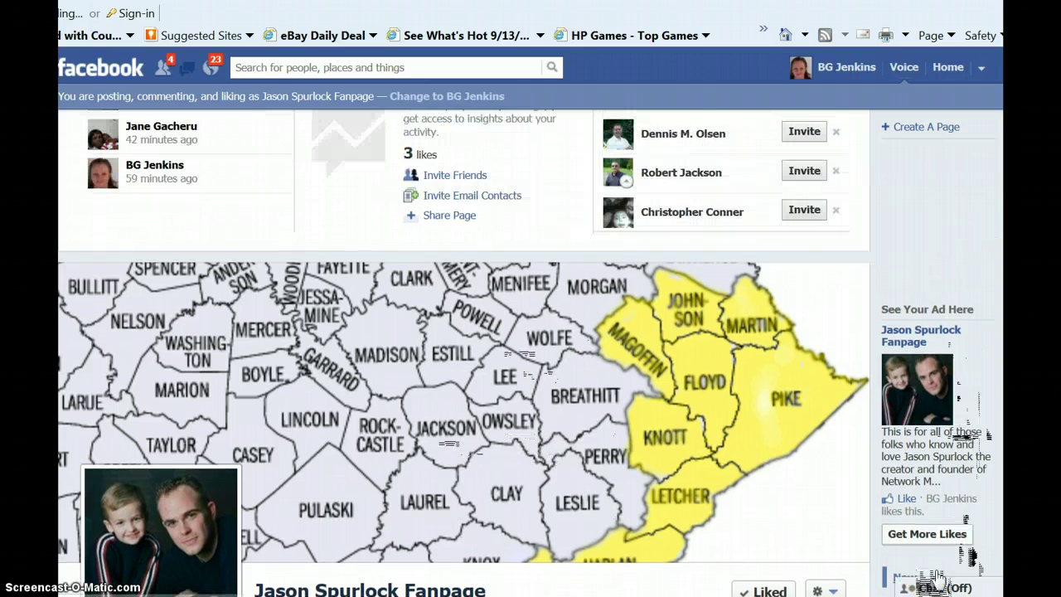
{"action": "scroll", "coordinate": [937, 580], "scroll_direction": "up", "scroll_amount": 2}
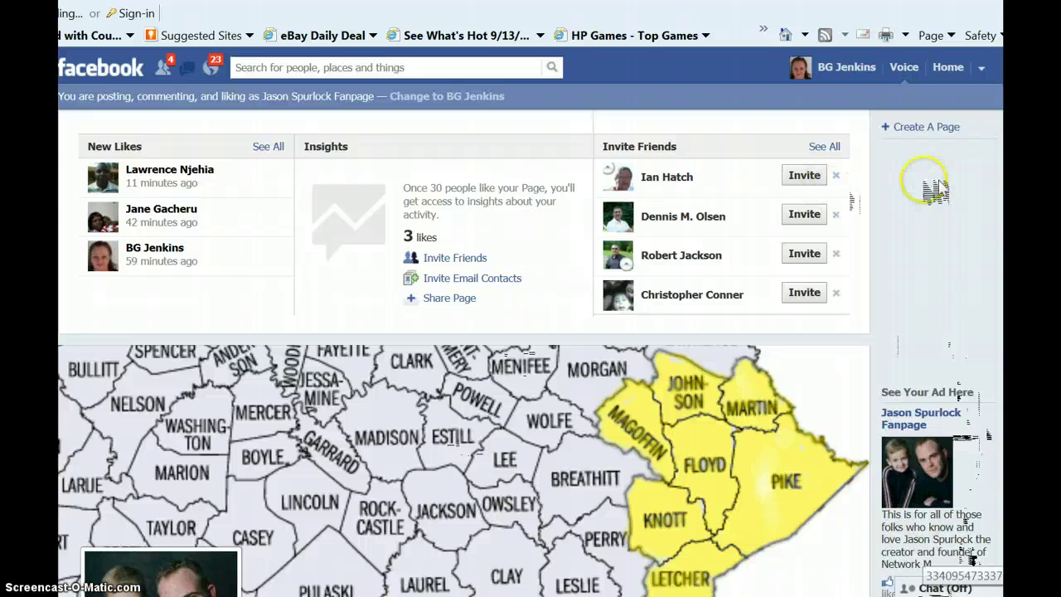
{"action": "left_click", "coordinate": [920, 128]}
Expand the Artist, Band or Public Figure page type and examine its category choices, name field and terms agreement.
{"action": "scroll", "coordinate": [921, 131], "scroll_direction": "down", "scroll_amount": 2}
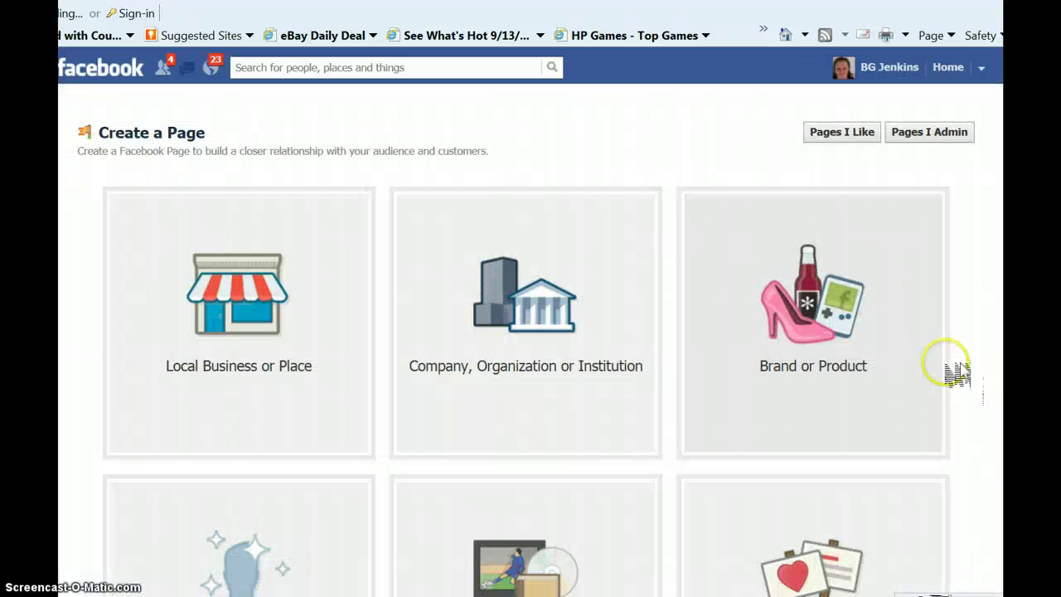
{"action": "scroll", "coordinate": [982, 385], "scroll_direction": "down", "scroll_amount": 1}
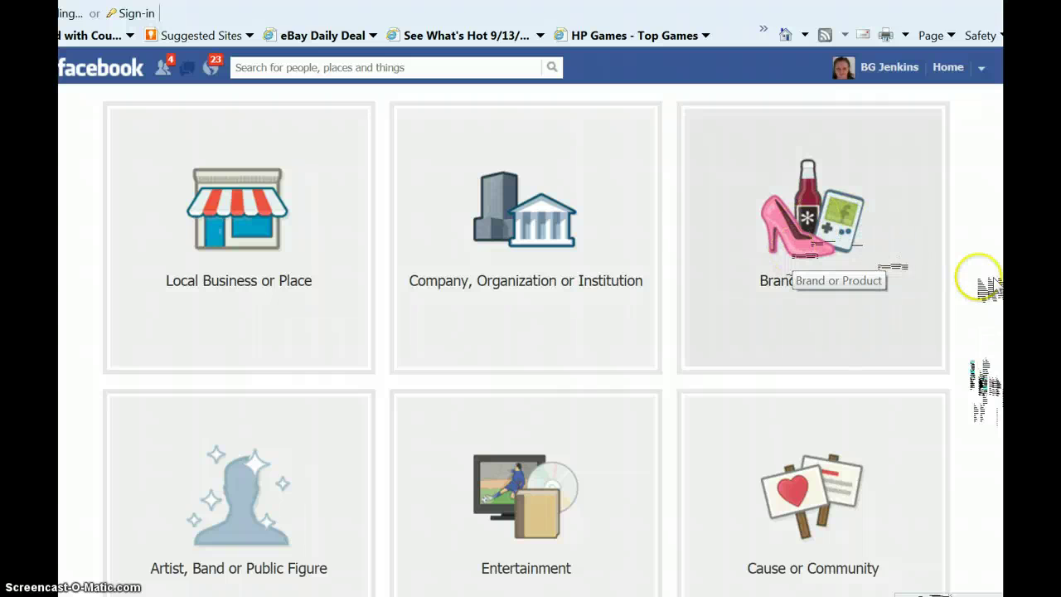
{"action": "left_click", "coordinate": [237, 525]}
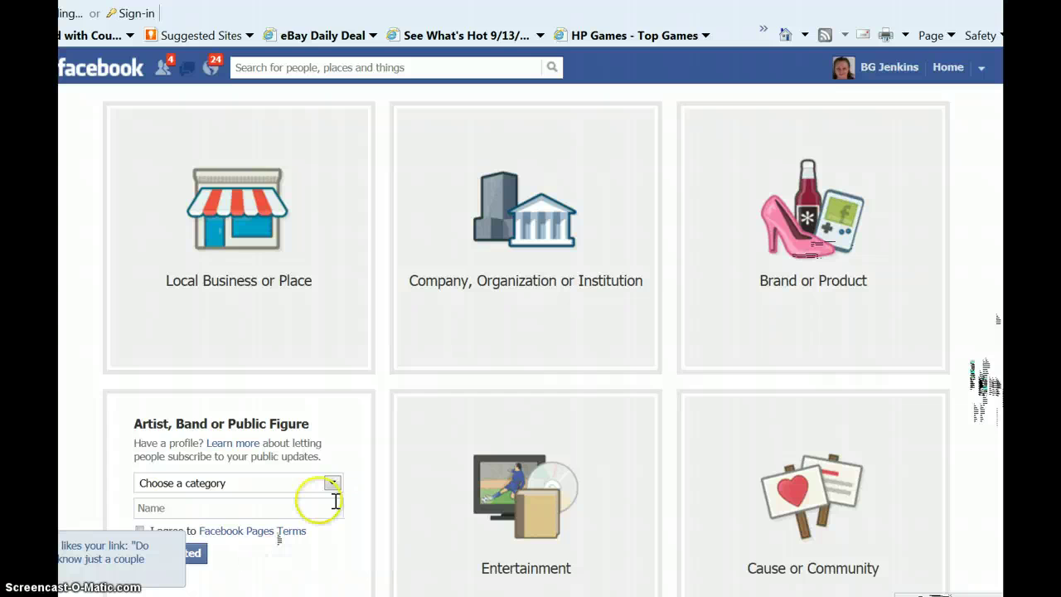
{"action": "scroll", "coordinate": [345, 509], "scroll_direction": "down", "scroll_amount": 2}
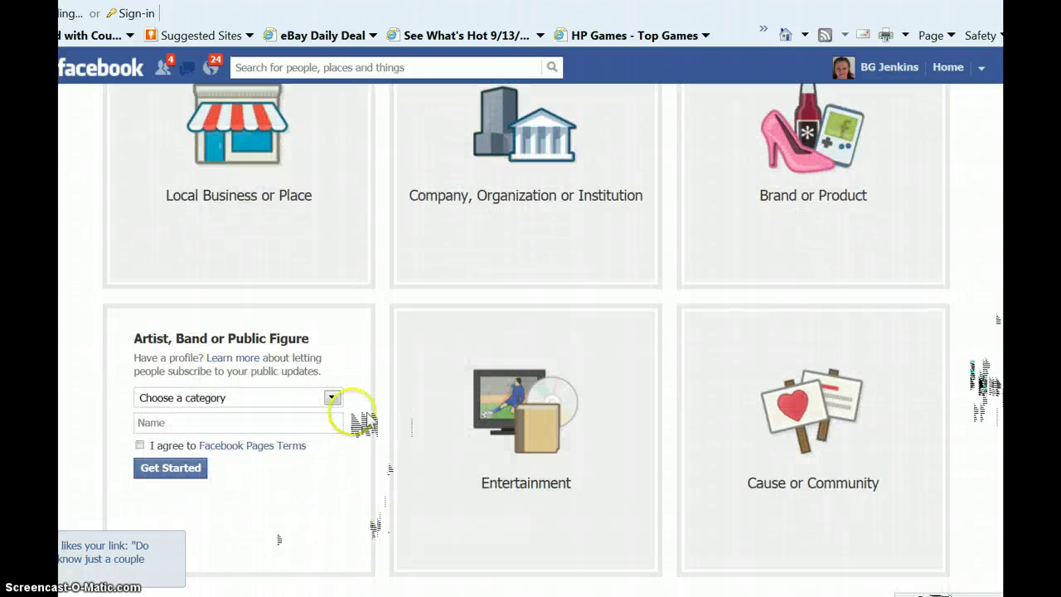
{"action": "left_click", "coordinate": [331, 398]}
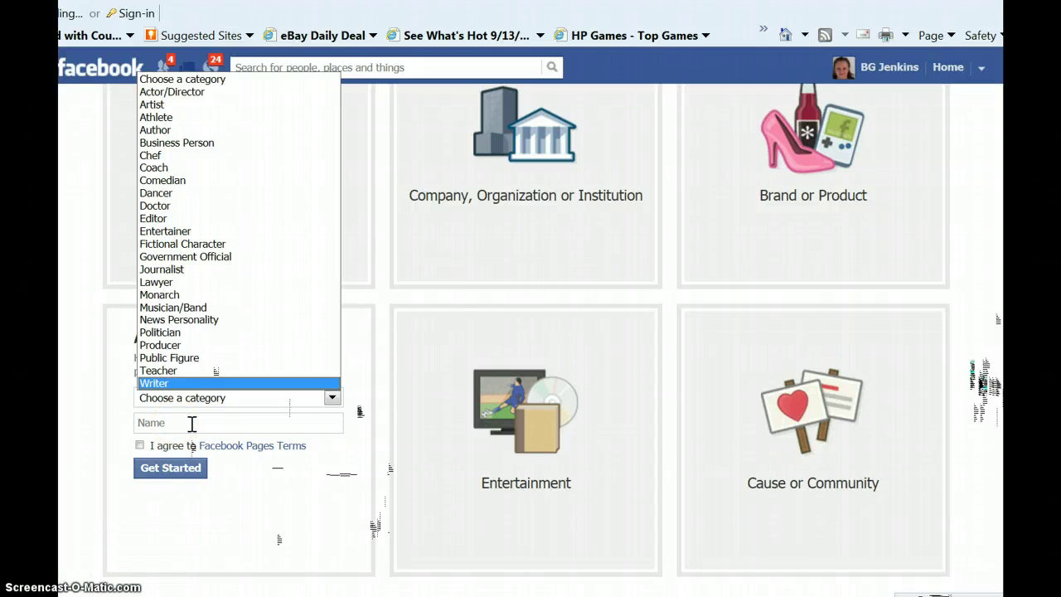
{"action": "left_click", "coordinate": [141, 445]}
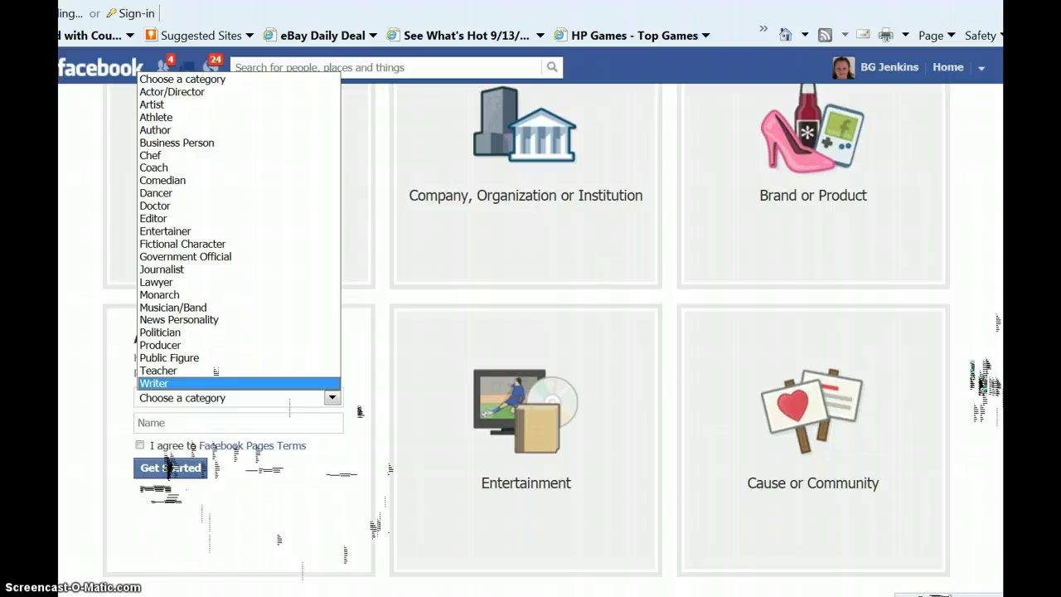
{"action": "scroll", "coordinate": [530, 340], "scroll_direction": "up", "scroll_amount": 2}
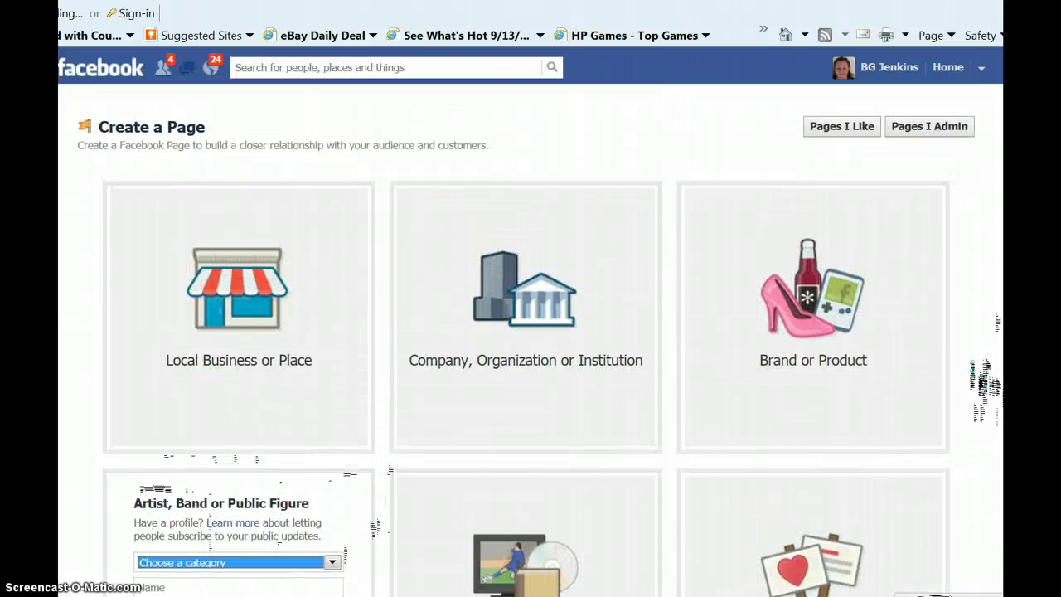
{"action": "scroll", "coordinate": [530, 348], "scroll_direction": "down", "scroll_amount": 3}
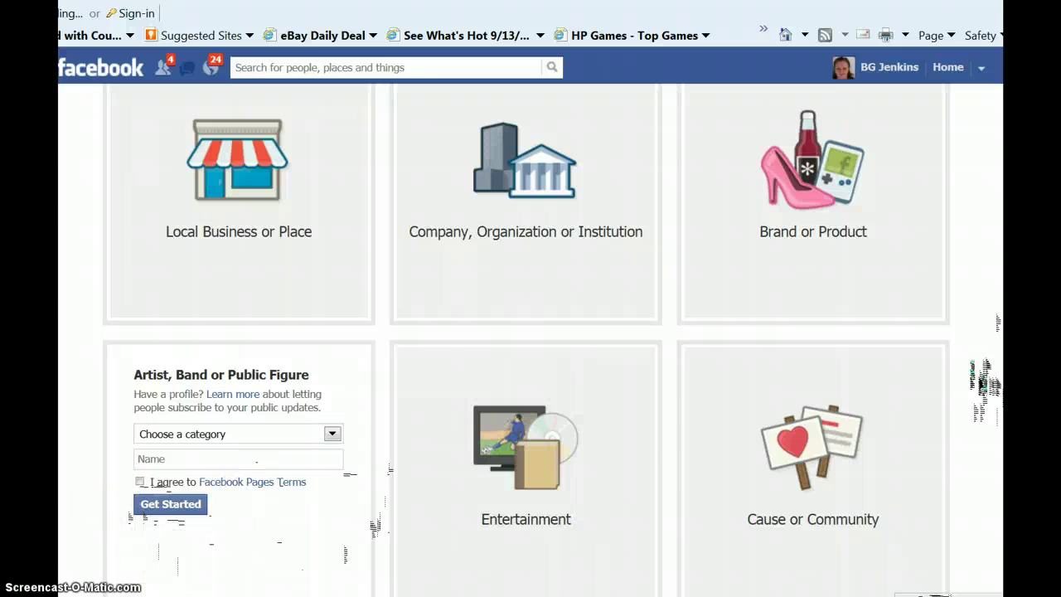
{"action": "scroll", "coordinate": [530, 340], "scroll_direction": "up", "scroll_amount": 3}
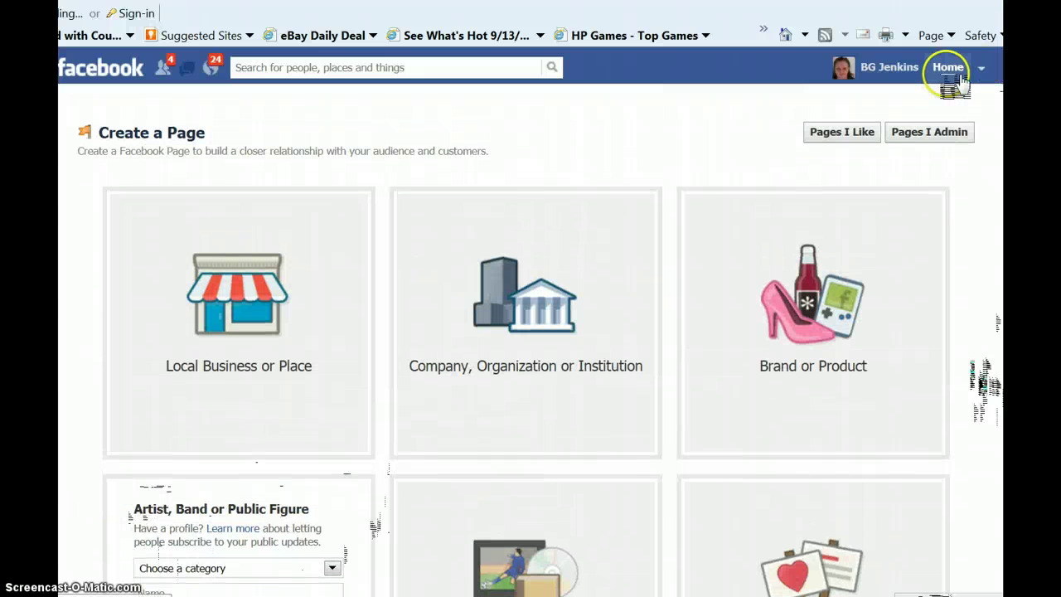
Return to the news feed and open the existing public-figure fan page from the list of managed pages.
{"action": "left_click", "coordinate": [959, 76]}
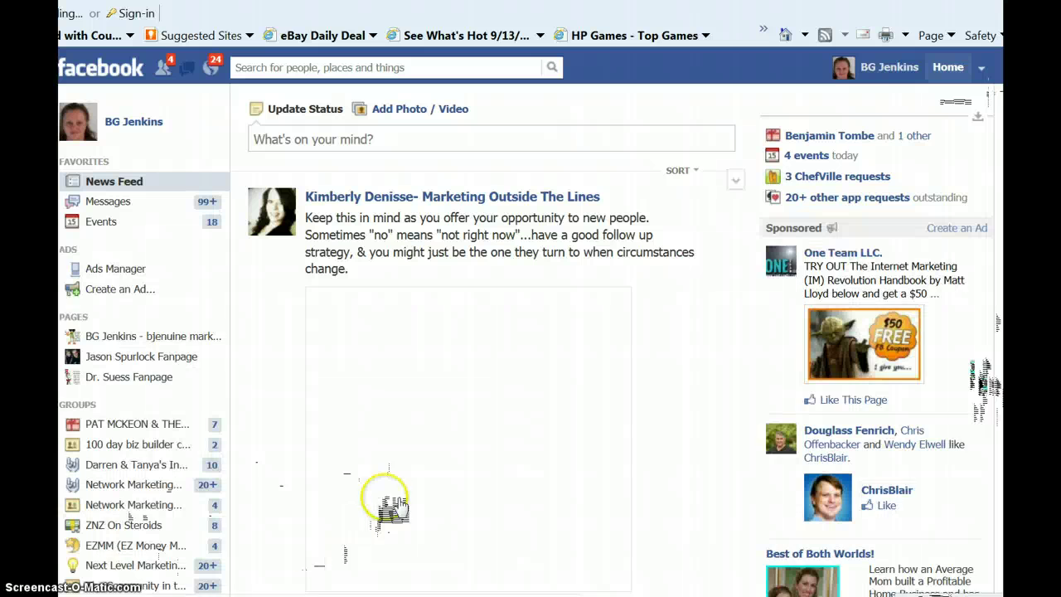
{"action": "scroll", "coordinate": [387, 502], "scroll_direction": "down", "scroll_amount": 2}
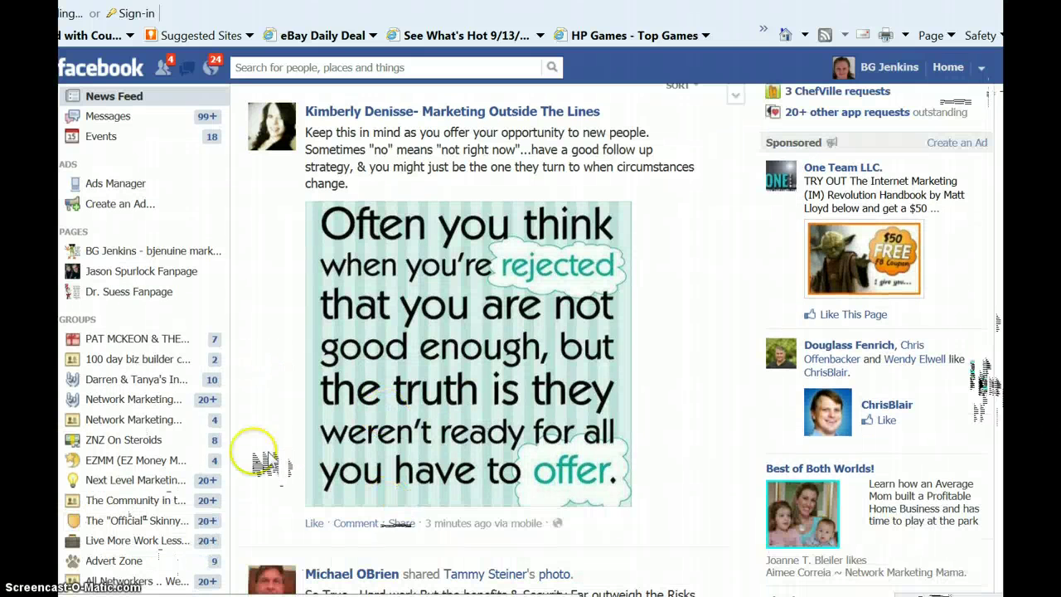
{"action": "left_click", "coordinate": [124, 271]}
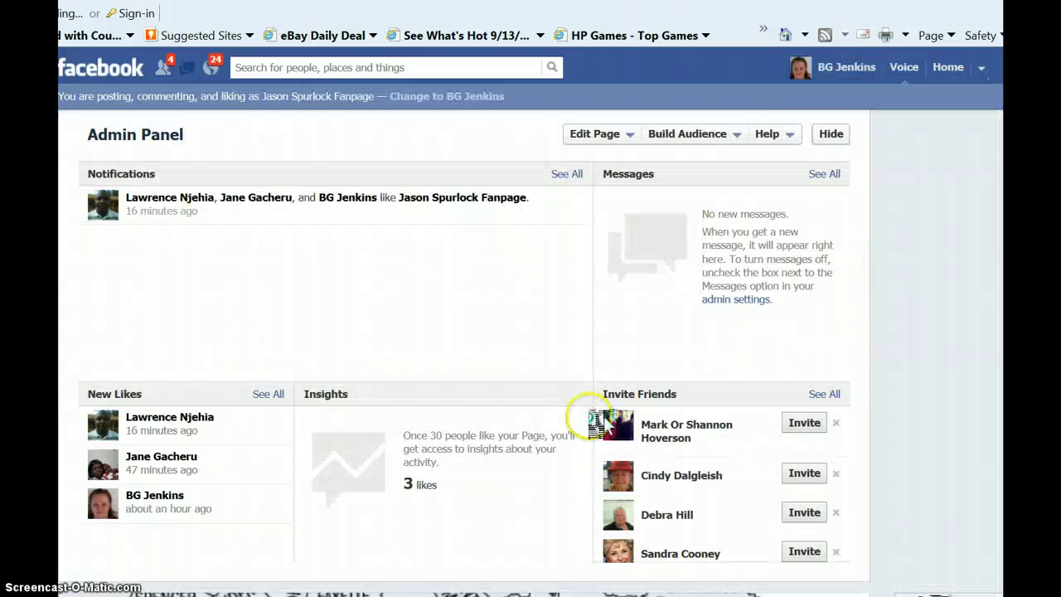
Examine the fan page's county-map cover photo, profile picture, About description and photo and likes tiles.
{"action": "scroll", "coordinate": [506, 435], "scroll_direction": "down", "scroll_amount": 5}
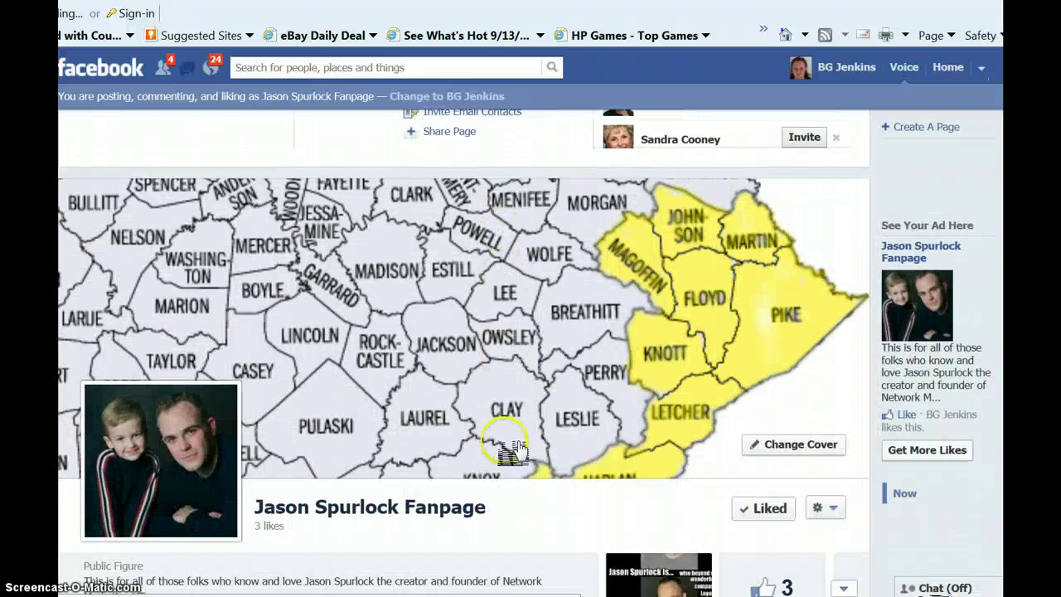
{"action": "scroll", "coordinate": [508, 448], "scroll_direction": "down", "scroll_amount": 1}
{"action": "mouse_move", "coordinate": [130, 442]}
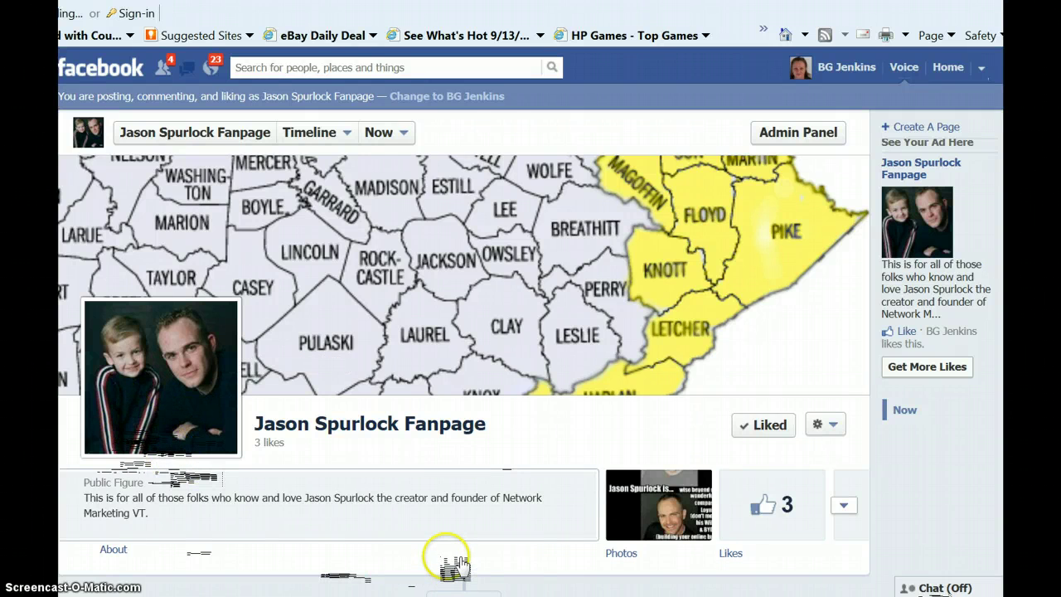
{"action": "scroll", "coordinate": [450, 568], "scroll_direction": "up", "scroll_amount": 1}
{"action": "scroll", "coordinate": [367, 585], "scroll_direction": "down", "scroll_amount": 1}
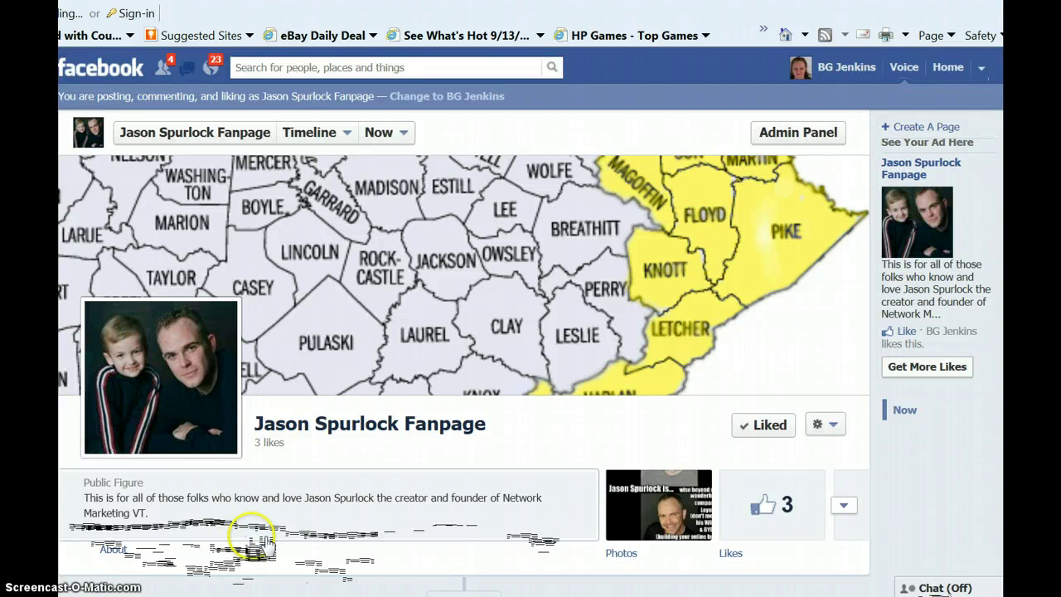
{"action": "scroll", "coordinate": [264, 544], "scroll_direction": "up", "scroll_amount": 1}
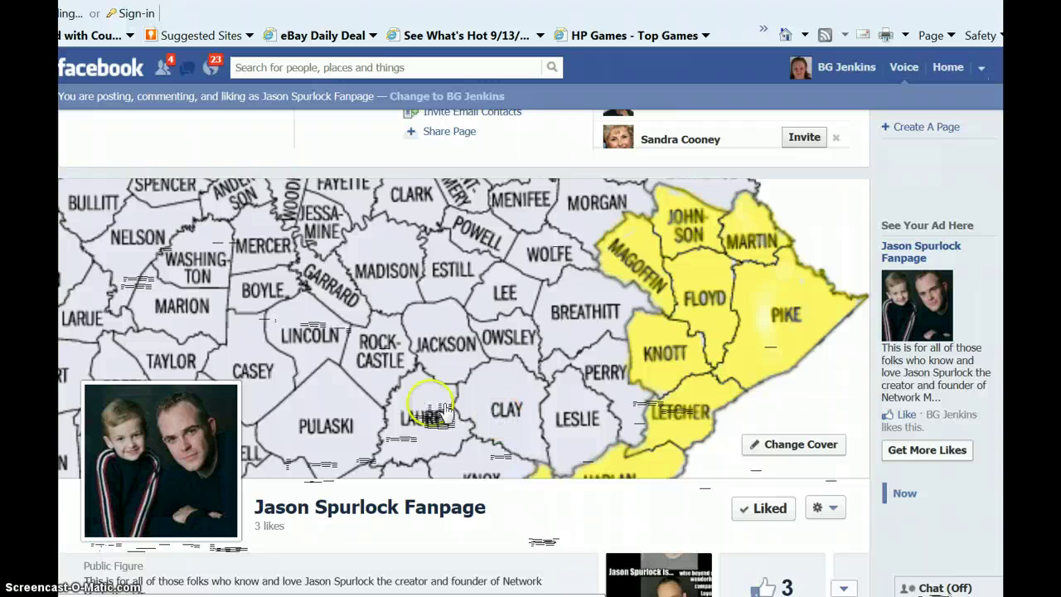
{"action": "scroll", "coordinate": [445, 412], "scroll_direction": "down", "scroll_amount": 1}
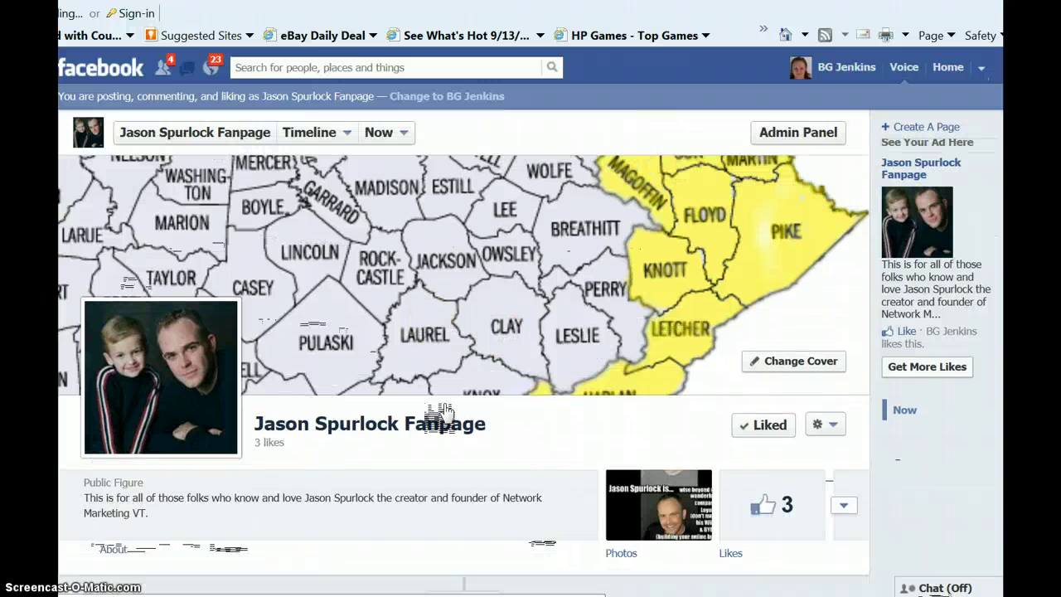
{"action": "scroll", "coordinate": [441, 412], "scroll_direction": "up", "scroll_amount": 1}
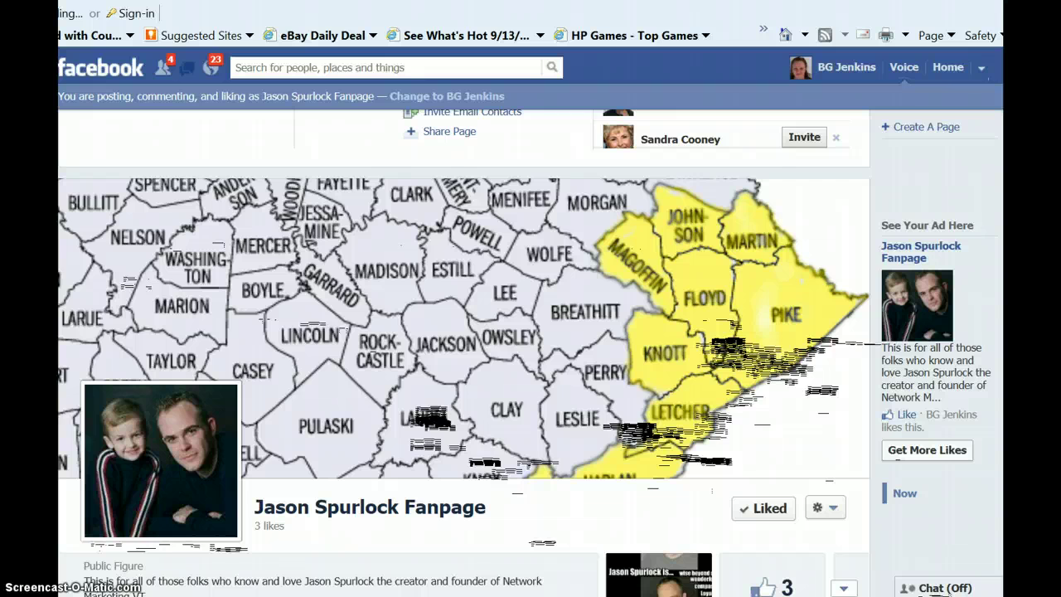
Examine the fan page's Admin Panel, including its notifications, new likes, insights and friend invitations.
{"action": "scroll", "coordinate": [464, 348], "scroll_direction": "up", "scroll_amount": 5}
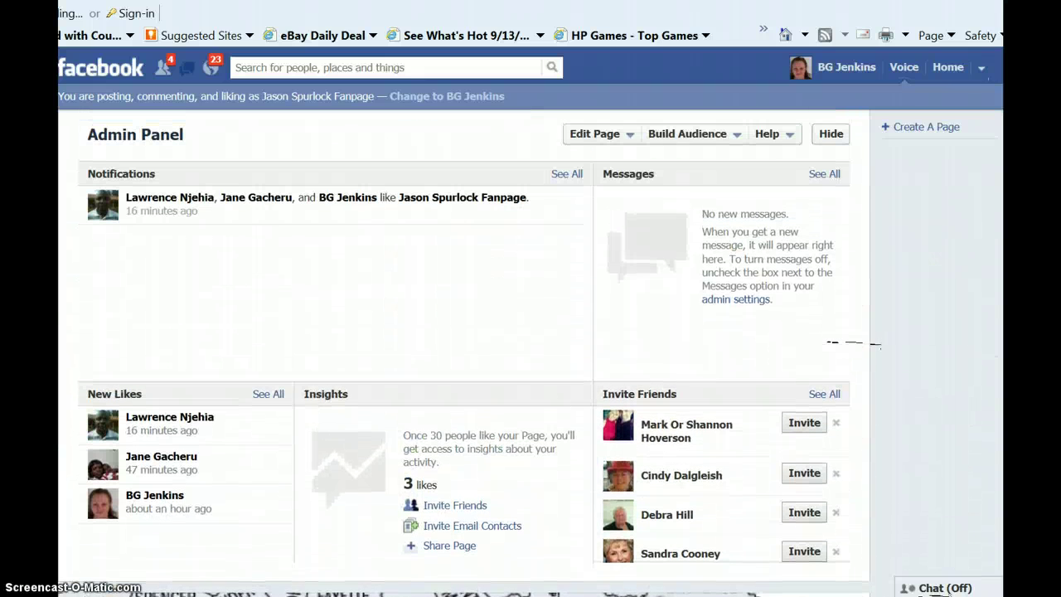
{"action": "scroll", "coordinate": [464, 348], "scroll_direction": "down", "scroll_amount": 5}
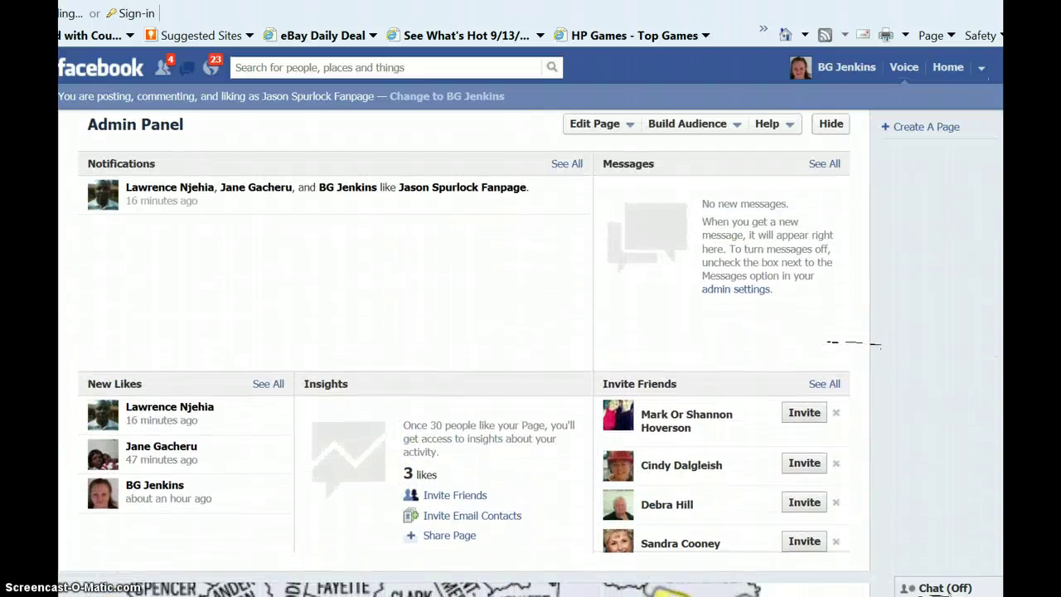
{"action": "scroll", "coordinate": [464, 357], "scroll_direction": "down", "scroll_amount": 3}
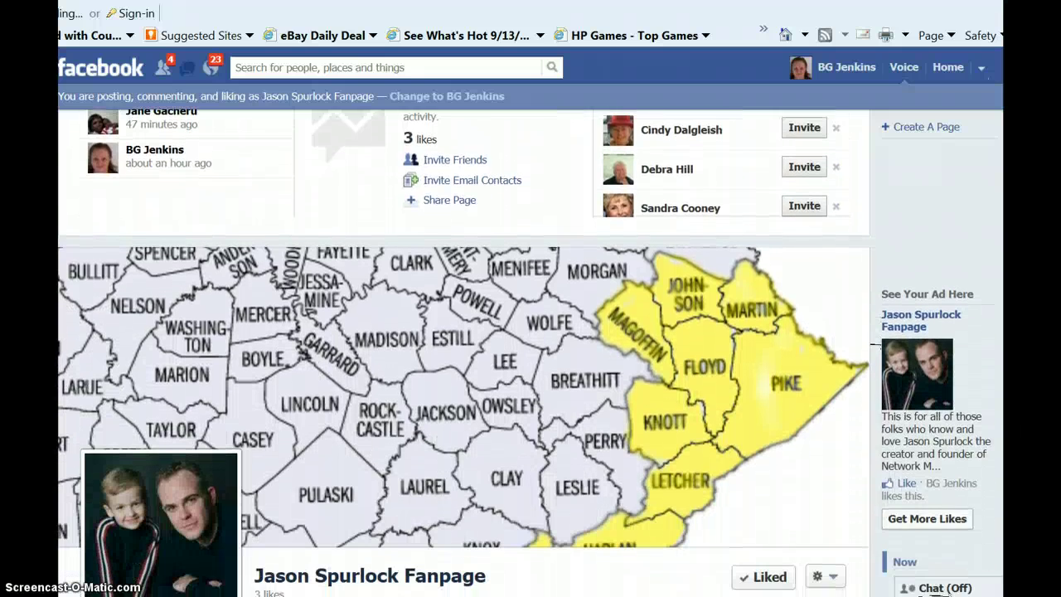
{"action": "scroll", "coordinate": [875, 344], "scroll_direction": "up", "scroll_amount": 3}
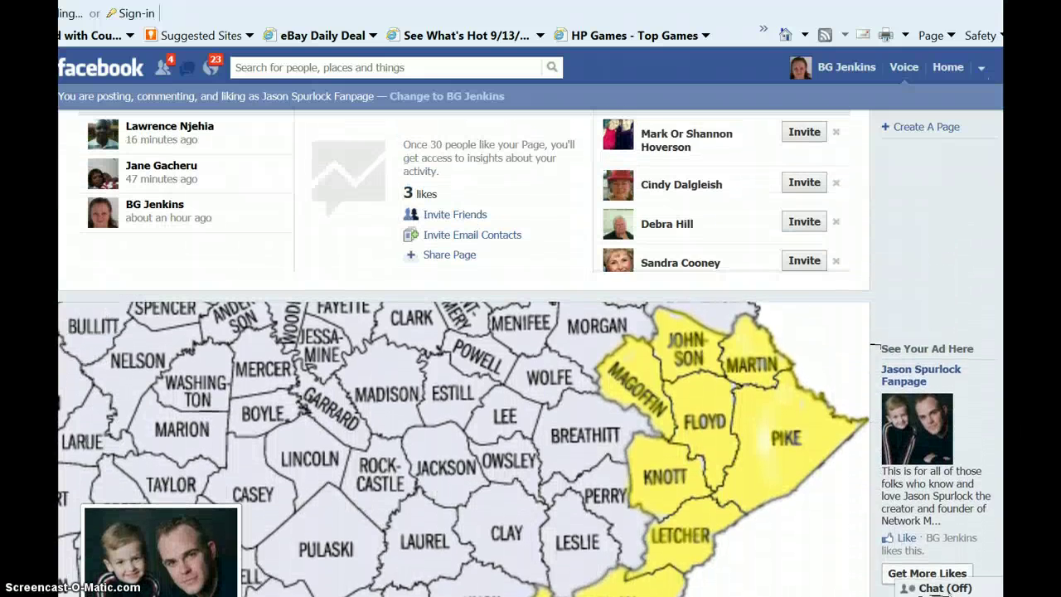
{"action": "scroll", "coordinate": [876, 347], "scroll_direction": "up", "scroll_amount": 3}
{"action": "scroll", "coordinate": [876, 347], "scroll_direction": "down", "scroll_amount": 3}
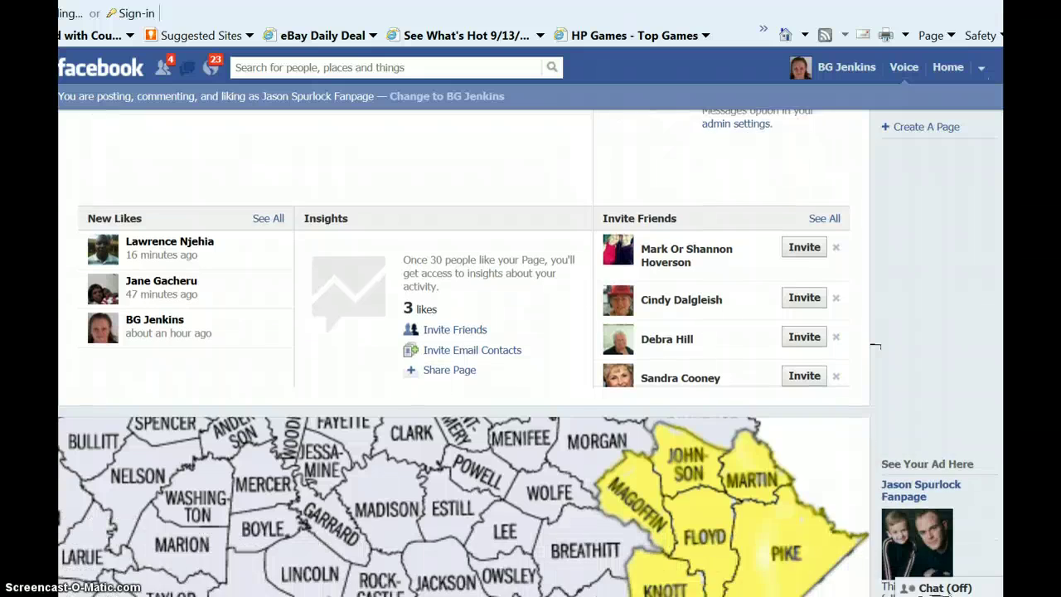
{"action": "scroll", "coordinate": [876, 346], "scroll_direction": "up", "scroll_amount": 5}
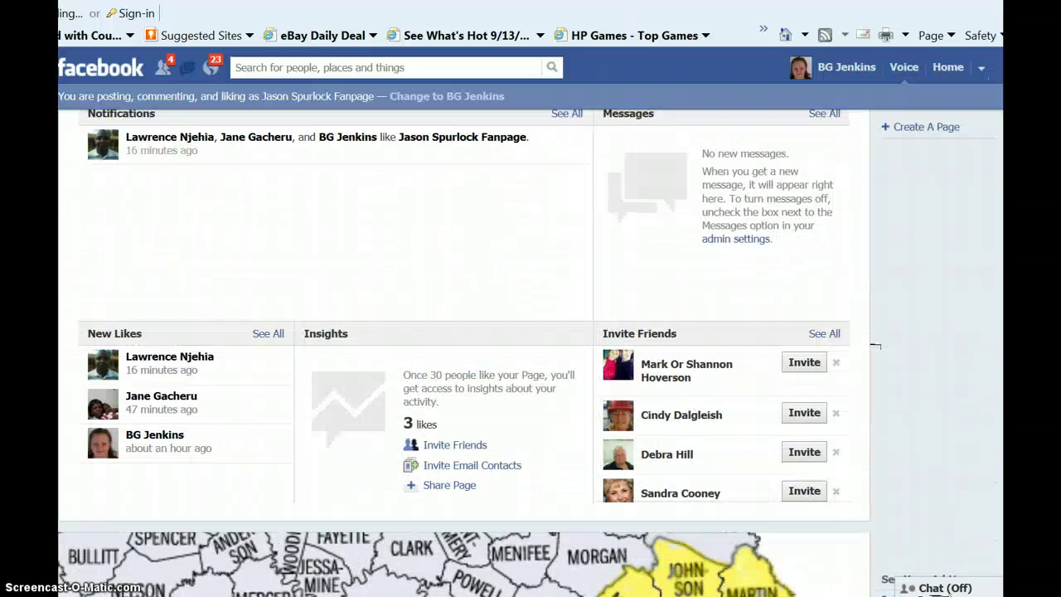
Go back to the news feed, open the bjenuine marketing page and examine its bridge cover photo and profile picture.
{"action": "left_click", "coordinate": [951, 73]}
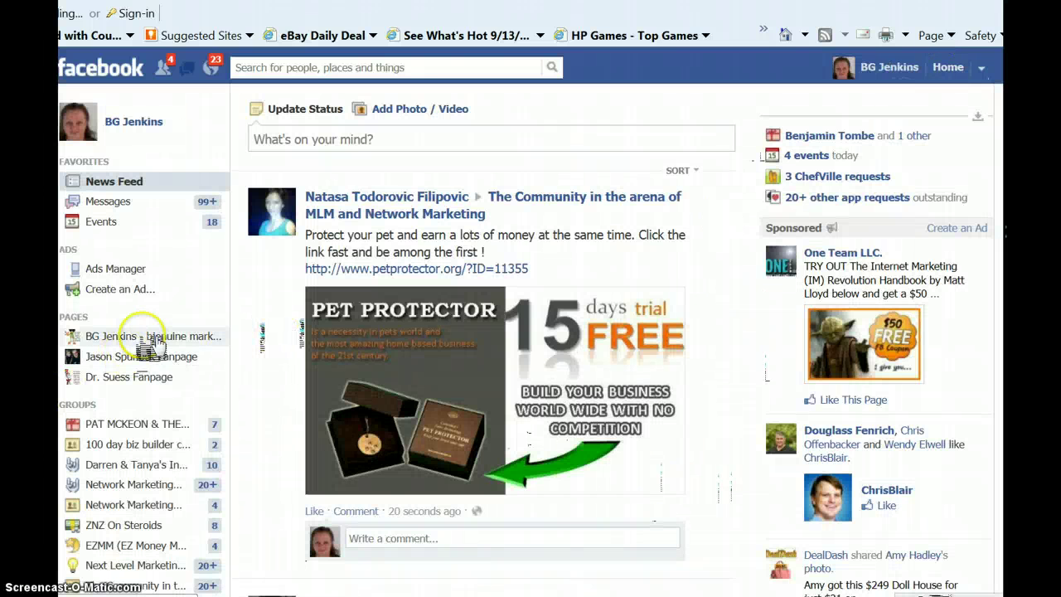
{"action": "left_click", "coordinate": [157, 338]}
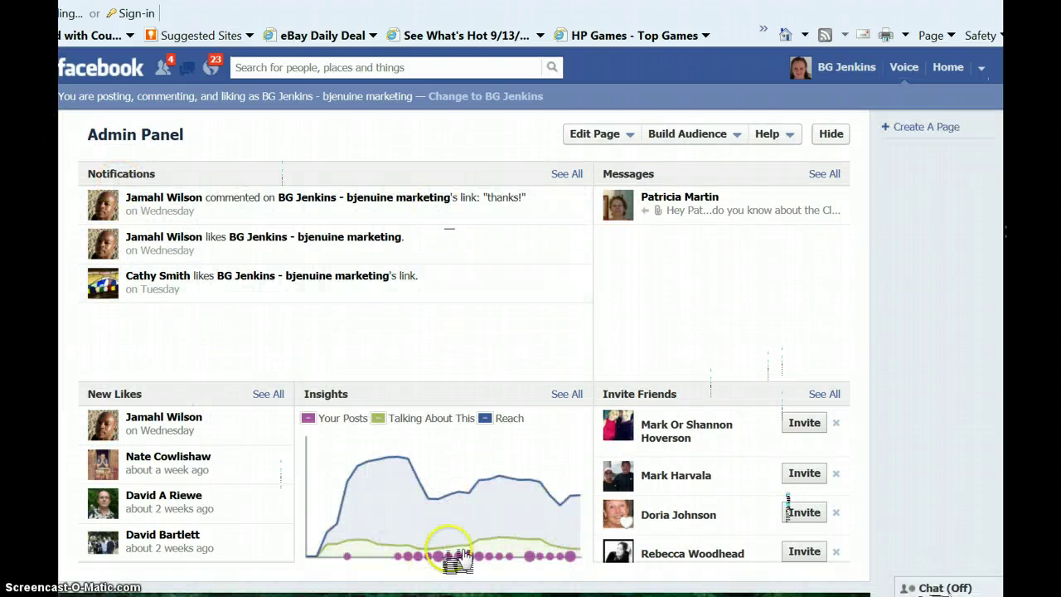
{"action": "scroll", "coordinate": [497, 468], "scroll_direction": "down", "scroll_amount": 2}
{"action": "scroll", "coordinate": [503, 468], "scroll_direction": "down", "scroll_amount": 4}
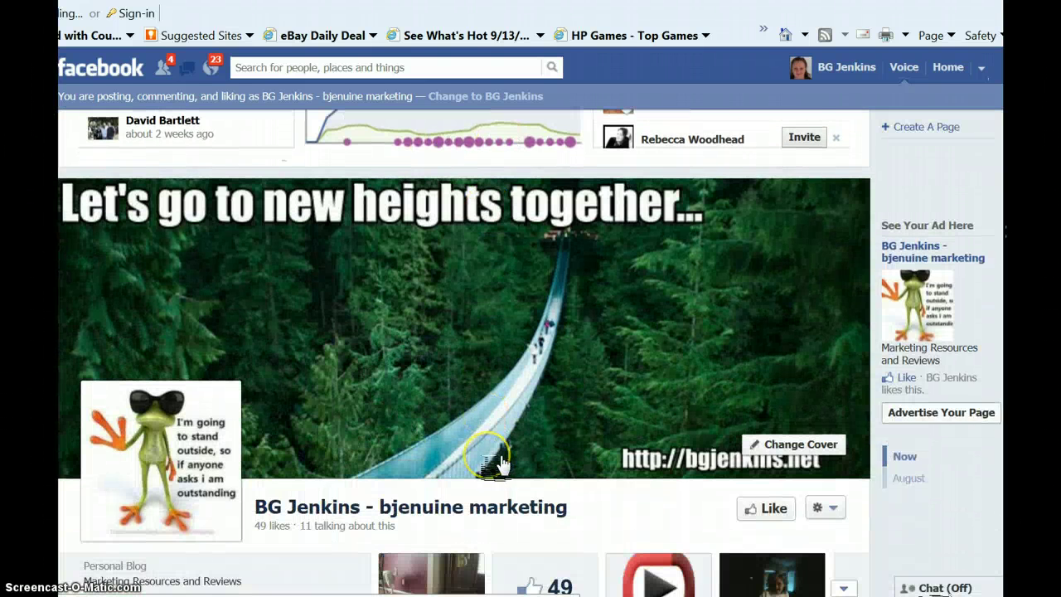
{"action": "scroll", "coordinate": [502, 466], "scroll_direction": "down", "scroll_amount": 1}
{"action": "scroll", "coordinate": [525, 430], "scroll_direction": "up", "scroll_amount": 1}
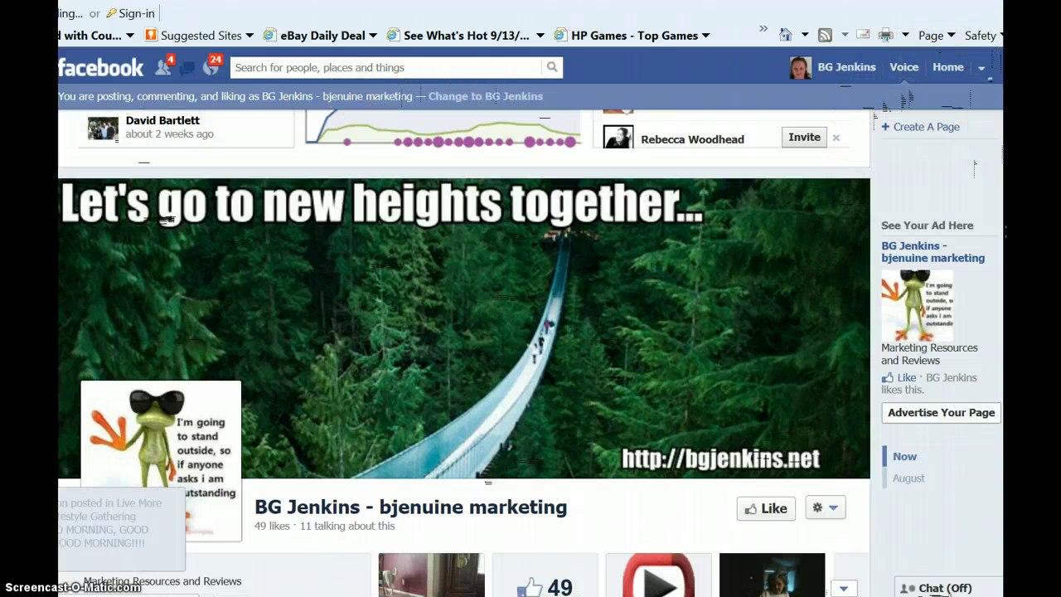
Switch to the browser window with the Kentucky Wildcats image search and change it to regular web results.
{"action": "mouse_move", "coordinate": [60, 203]}
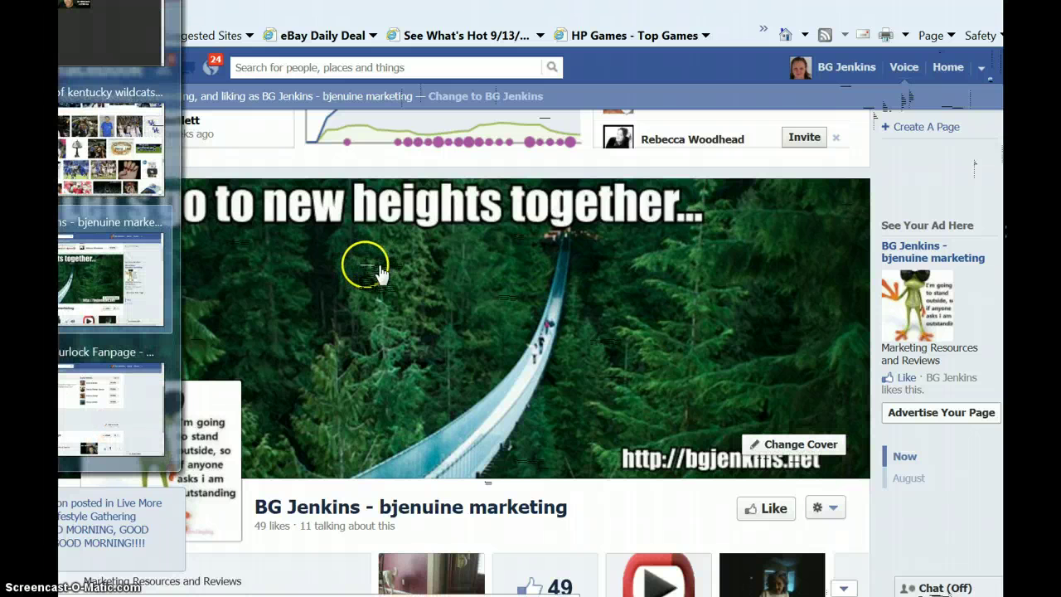
{"action": "mouse_move", "coordinate": [191, 422]}
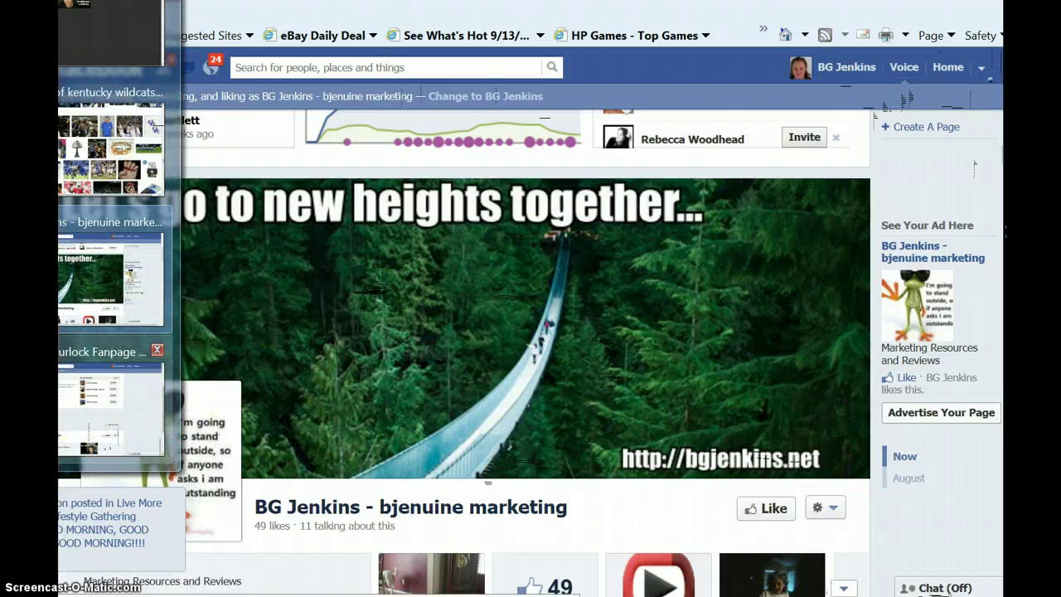
{"action": "mouse_move", "coordinate": [80, 152]}
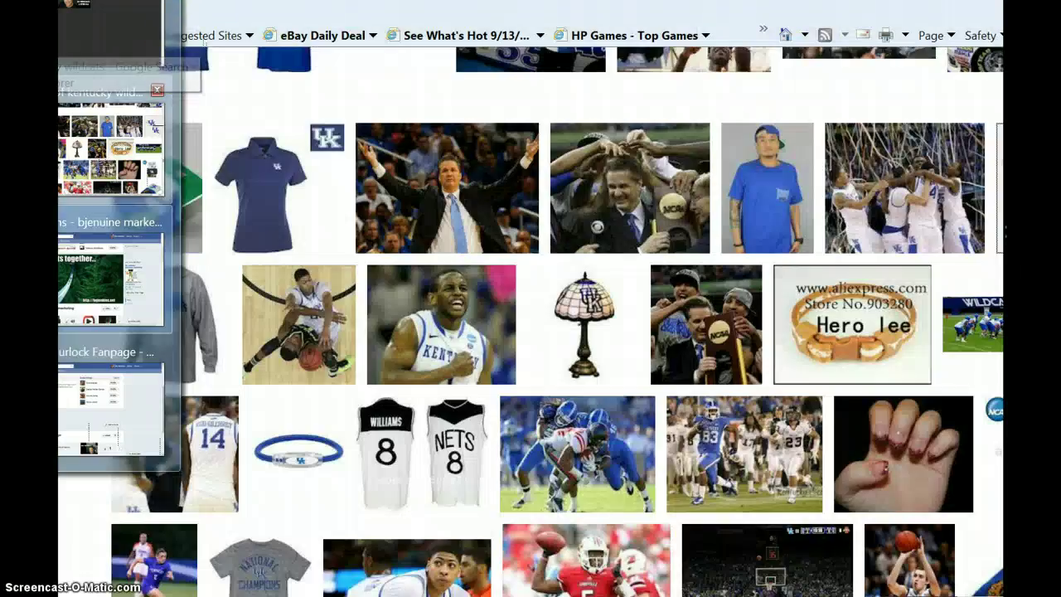
{"action": "left_click", "coordinate": [76, 149]}
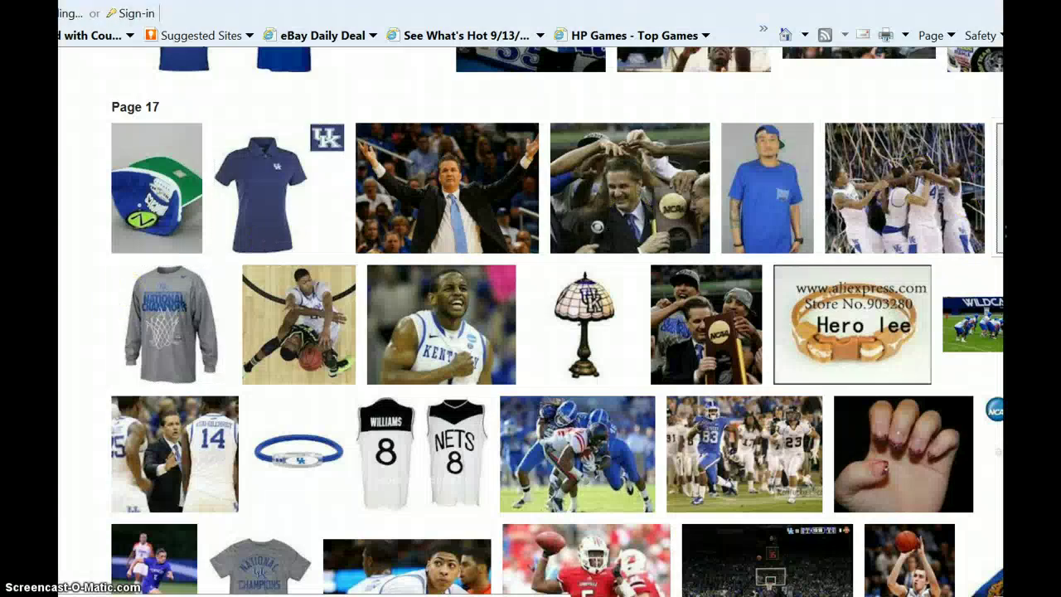
{"action": "scroll", "coordinate": [557, 321], "scroll_direction": "up", "scroll_amount": 20}
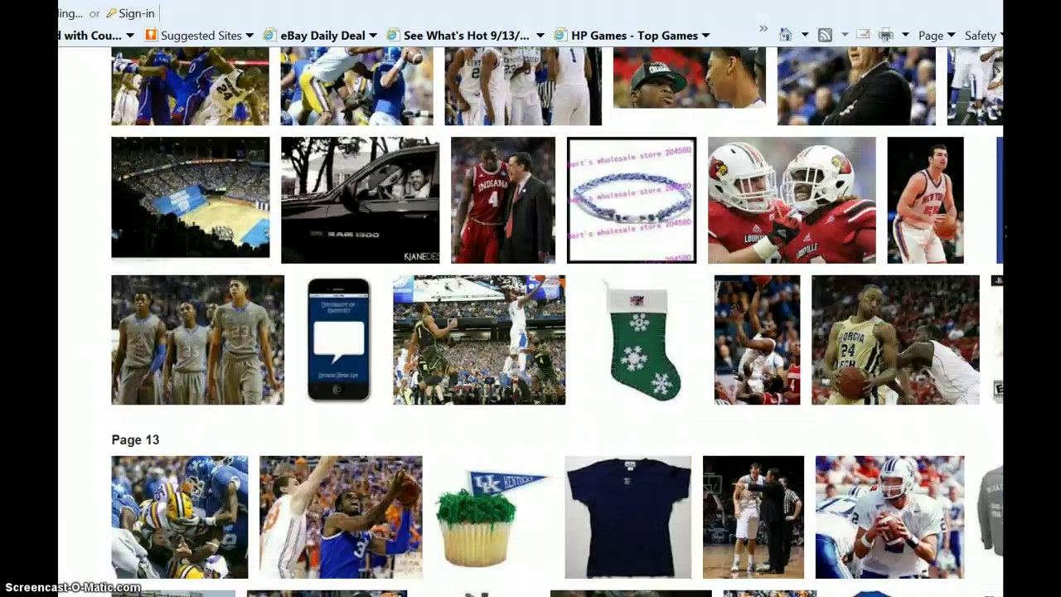
{"action": "scroll", "coordinate": [556, 322], "scroll_direction": "up", "scroll_amount": 10}
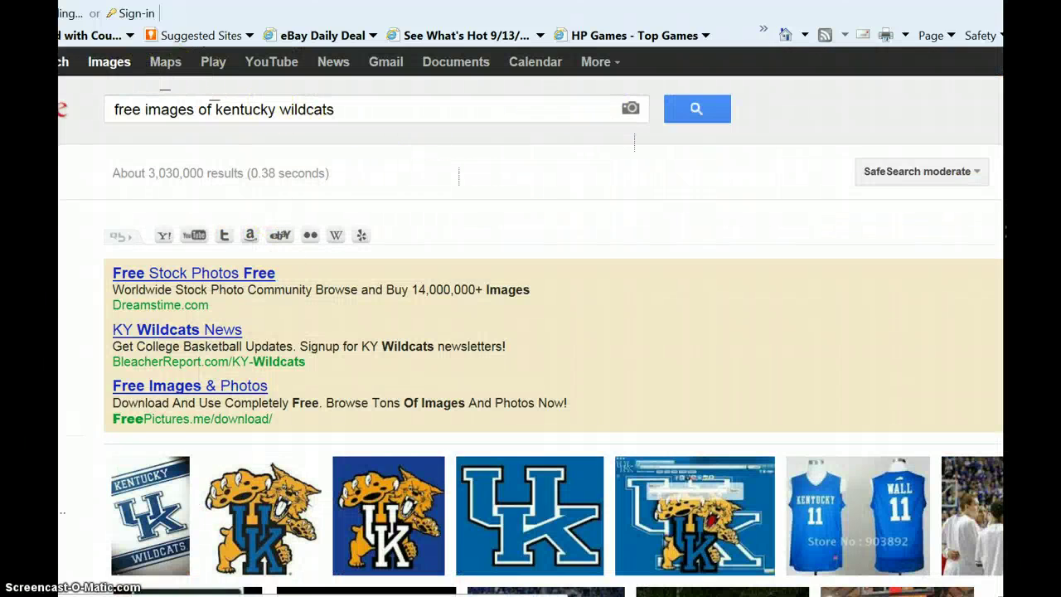
{"action": "left_click", "coordinate": [75, 62]}
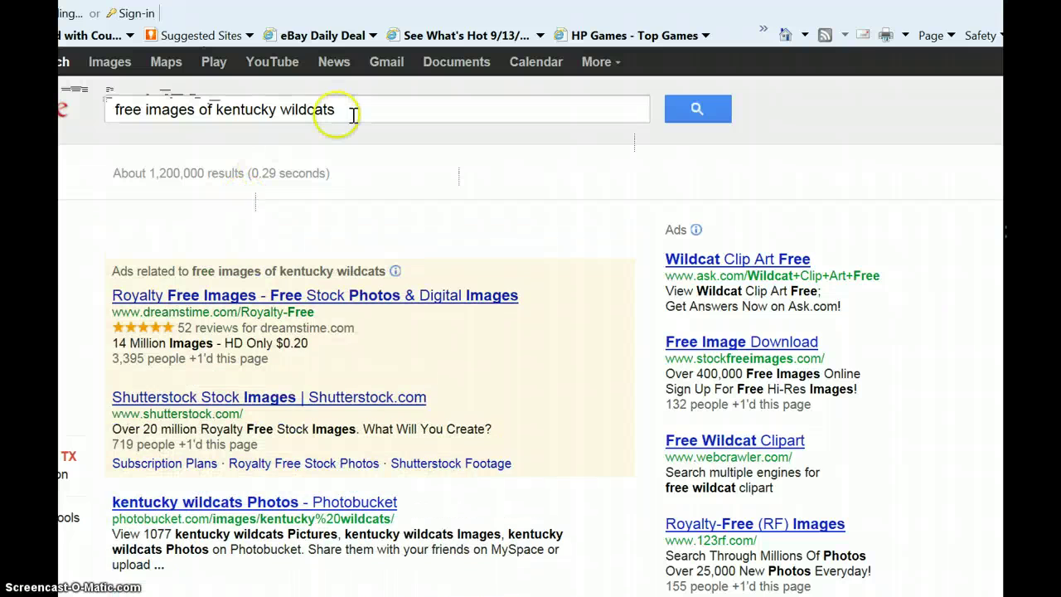
Replace the Google query with "add text to pictures" and open the roflbot result.
{"action": "left_click", "coordinate": [356, 115]}
{"action": "key", "text": "BackSpace"}
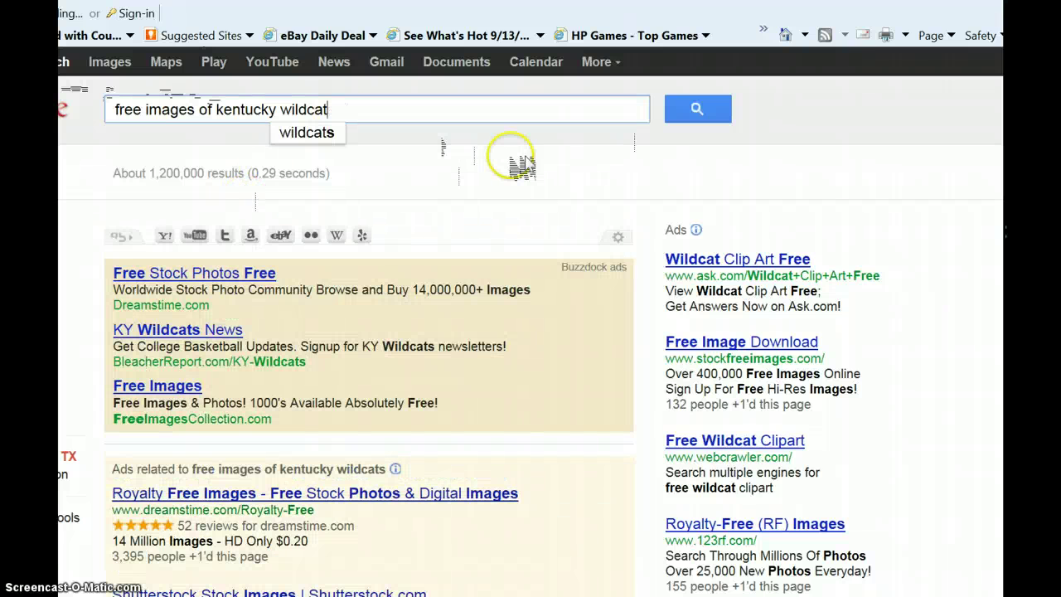
{"action": "key", "text": "BackSpace"}
{"action": "key", "text": "BackSpace"}
{"action": "key", "text": "BackSpace"}
{"action": "key", "text": "BackSpace"}
{"action": "key", "text": "BackSpace"}
{"action": "key", "text": "BackSpace"}
{"action": "key", "text": "BackSpace"}
{"action": "key", "text": "BackSpace"}
{"action": "key", "text": "BackSpace"}
{"action": "key", "text": "BackSpace"}
{"action": "key", "text": "BackSpace"}
{"action": "key", "text": "BackSpace"}
{"action": "key", "text": "BackSpace"}
{"action": "key", "text": "BackSpace"}
{"action": "key", "text": "BackSpace"}
{"action": "key", "text": "BackSpace"}
{"action": "key", "text": "BackSpace"}
{"action": "key", "text": "BackSpace"}
{"action": "key", "text": "BackSpace"}
{"action": "key", "text": "BackSpace"}
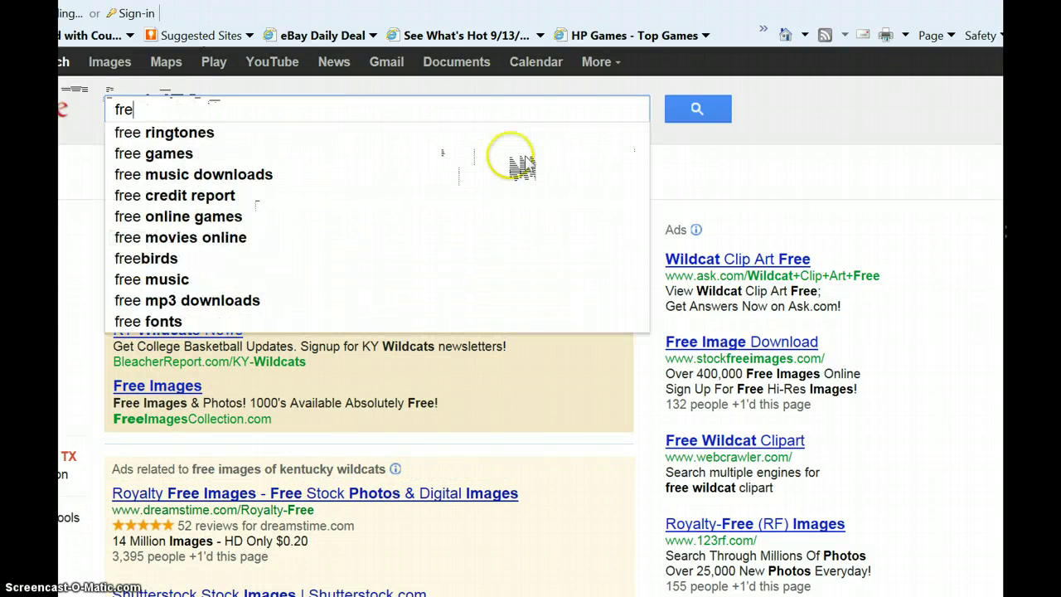
{"action": "type", "text": "add tde"}
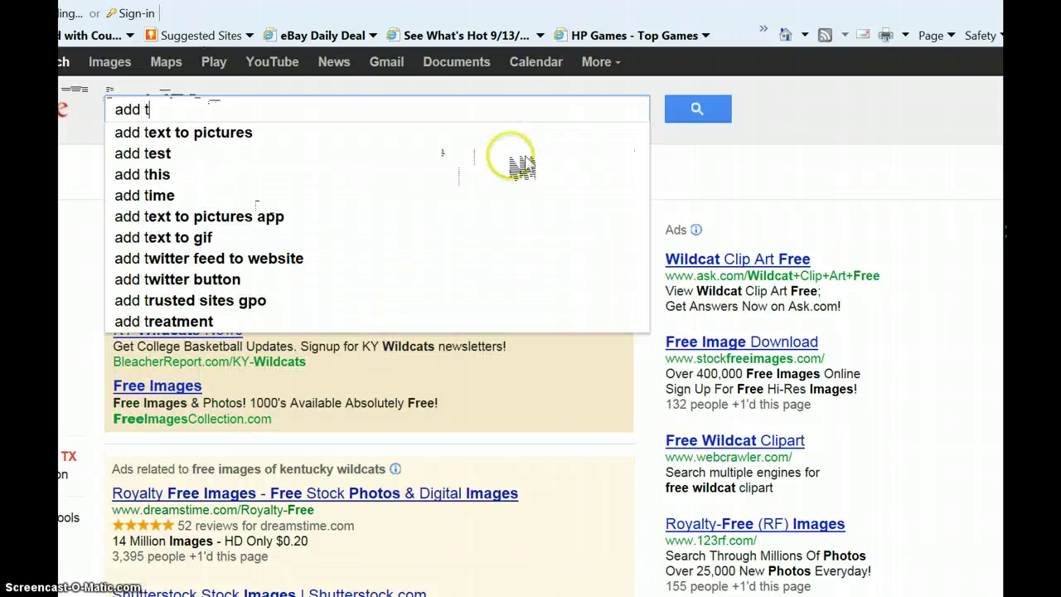
{"action": "key", "text": "BackSpace"}
{"action": "key", "text": "BackSpace"}
{"action": "left_click", "coordinate": [219, 137]}
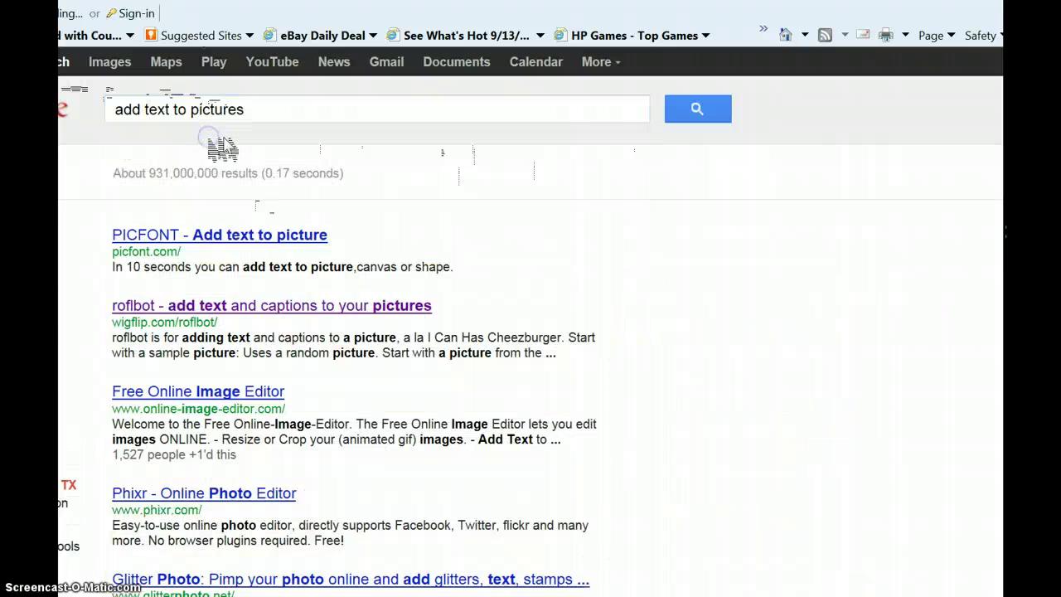
{"action": "scroll", "coordinate": [741, 418], "scroll_direction": "down", "scroll_amount": 4}
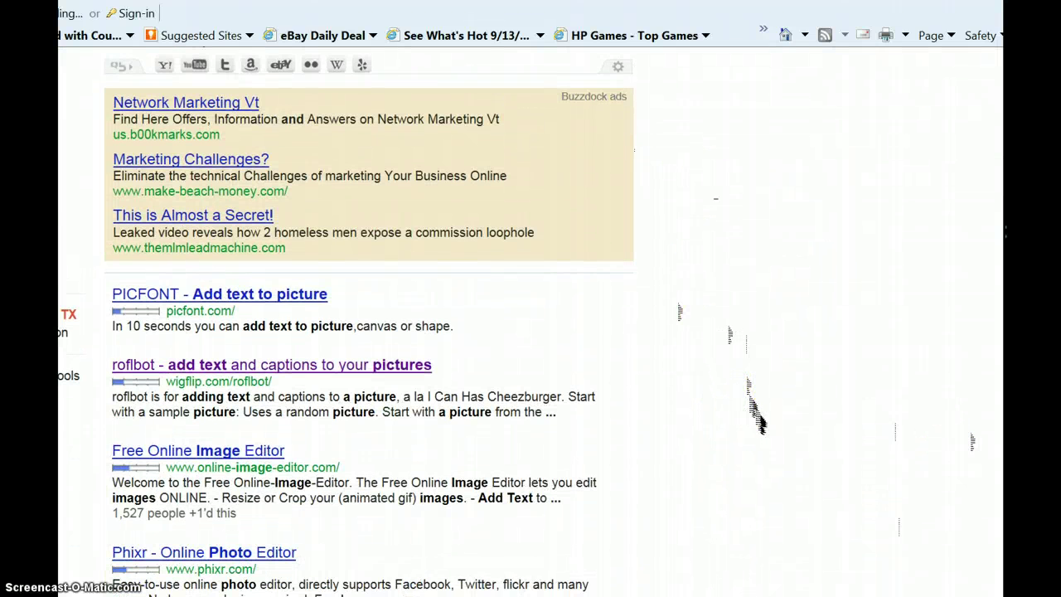
{"action": "left_click", "coordinate": [208, 373]}
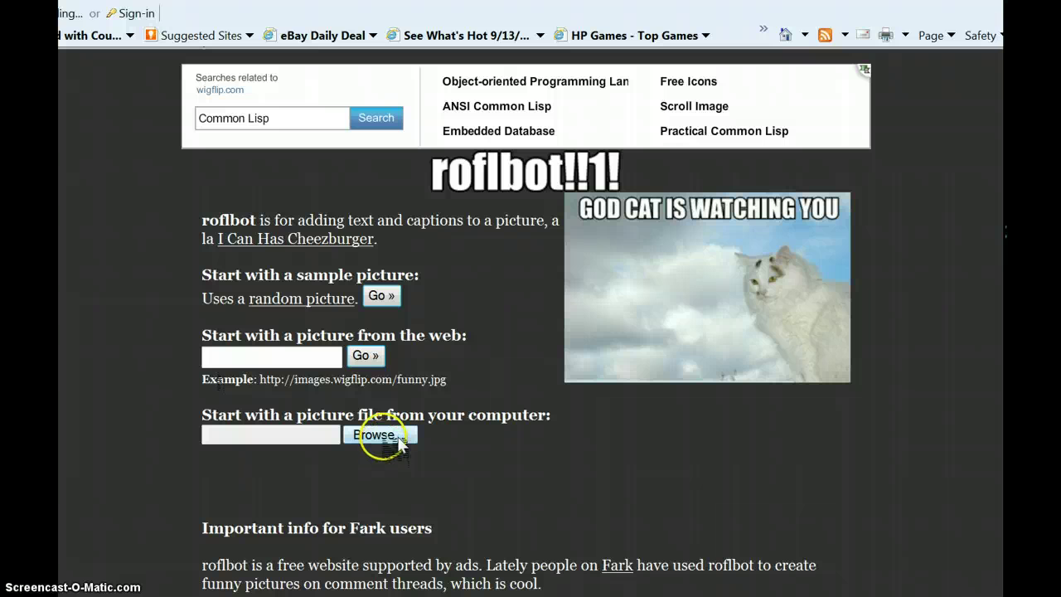
Load the picture Eastern KY 1 from the computer's Pictures library into roflbot.
{"action": "left_click", "coordinate": [398, 439]}
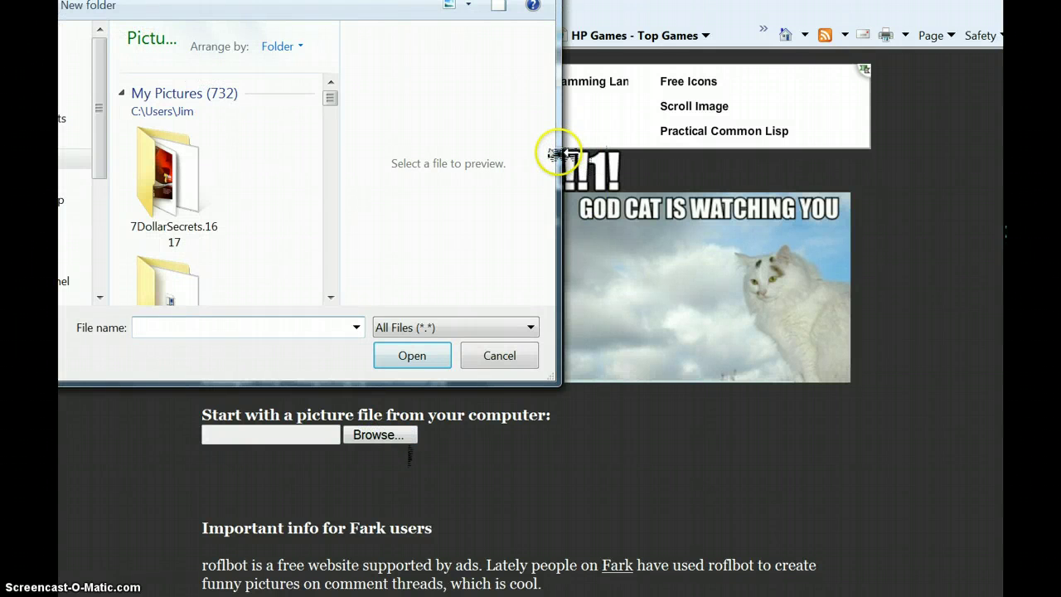
{"action": "left_click_drag", "start_coordinate": [557, 154], "coordinate": [966, 148]}
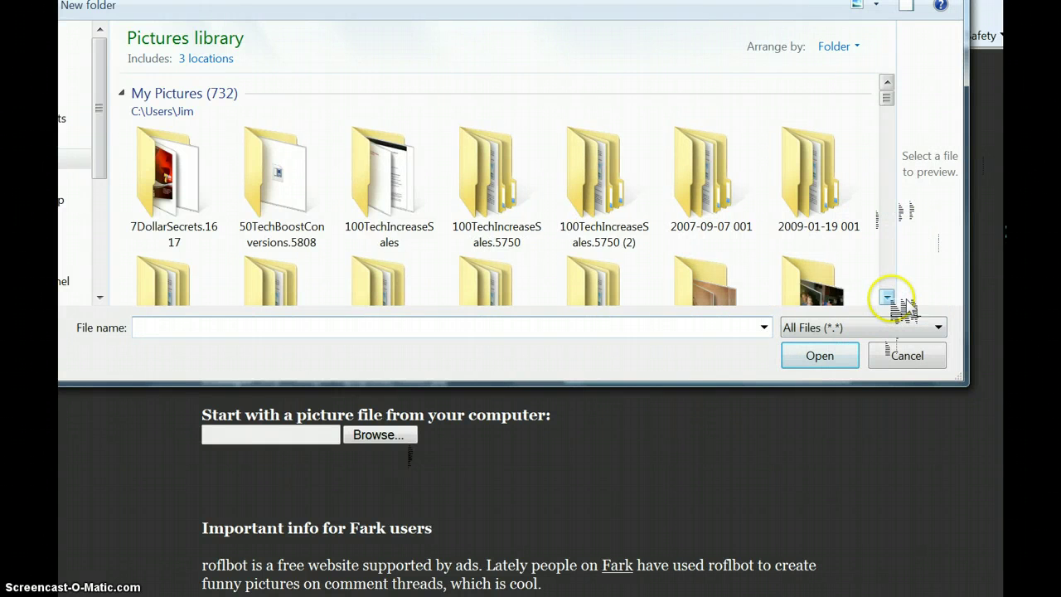
{"action": "left_click", "coordinate": [887, 296]}
{"action": "left_click_drag", "start_coordinate": [887, 297], "coordinate": [887, 297]}
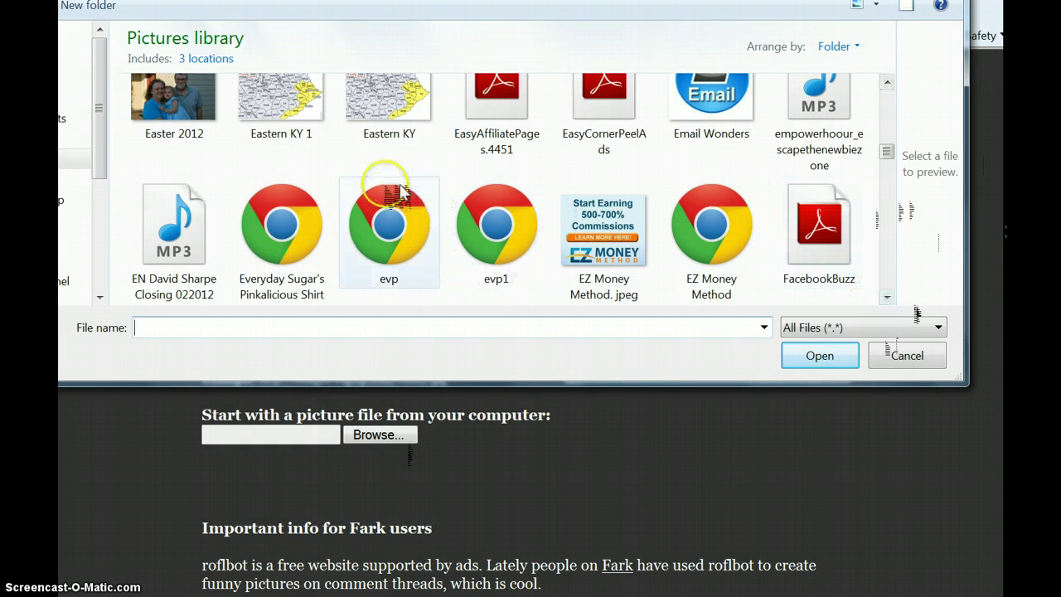
{"action": "left_click", "coordinate": [286, 112]}
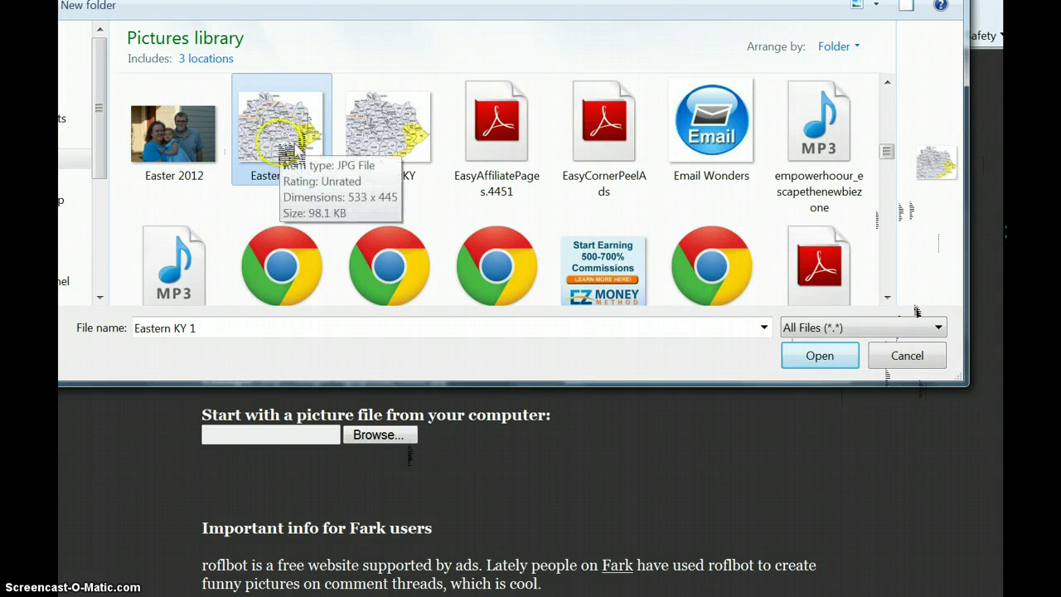
{"action": "double_click", "coordinate": [292, 142]}
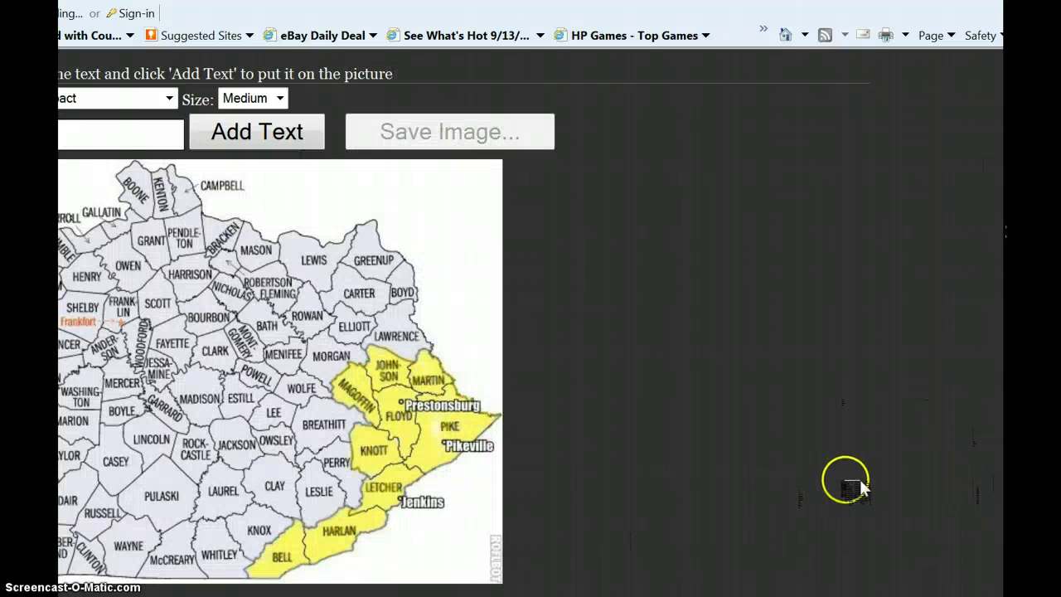
Try adding a Hazard caption to the county map at Medium size and remove it.
{"action": "scroll", "coordinate": [872, 497], "scroll_direction": "down", "scroll_amount": 1}
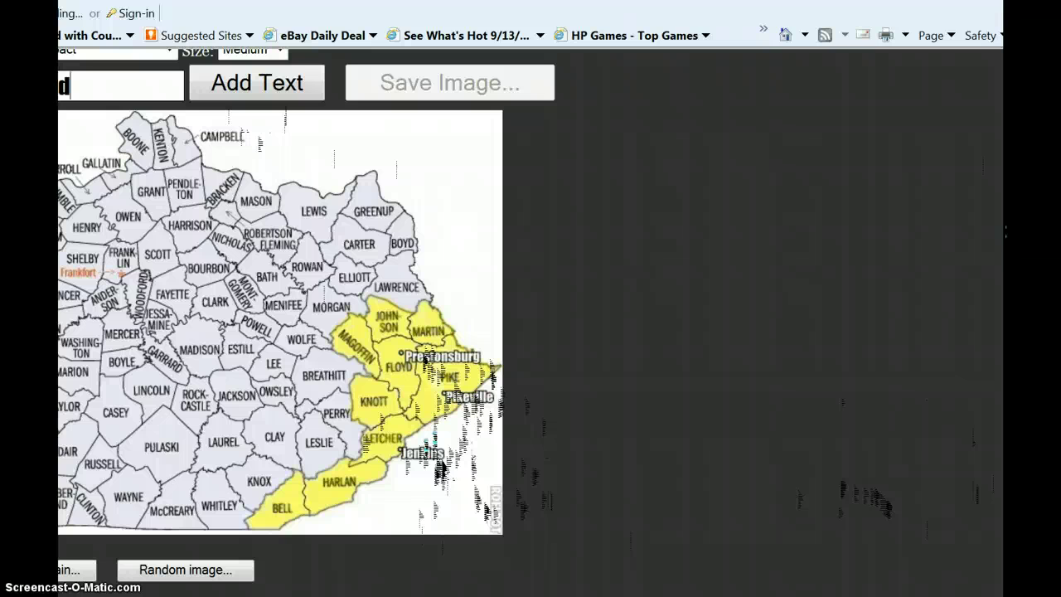
{"action": "left_click", "coordinate": [248, 91]}
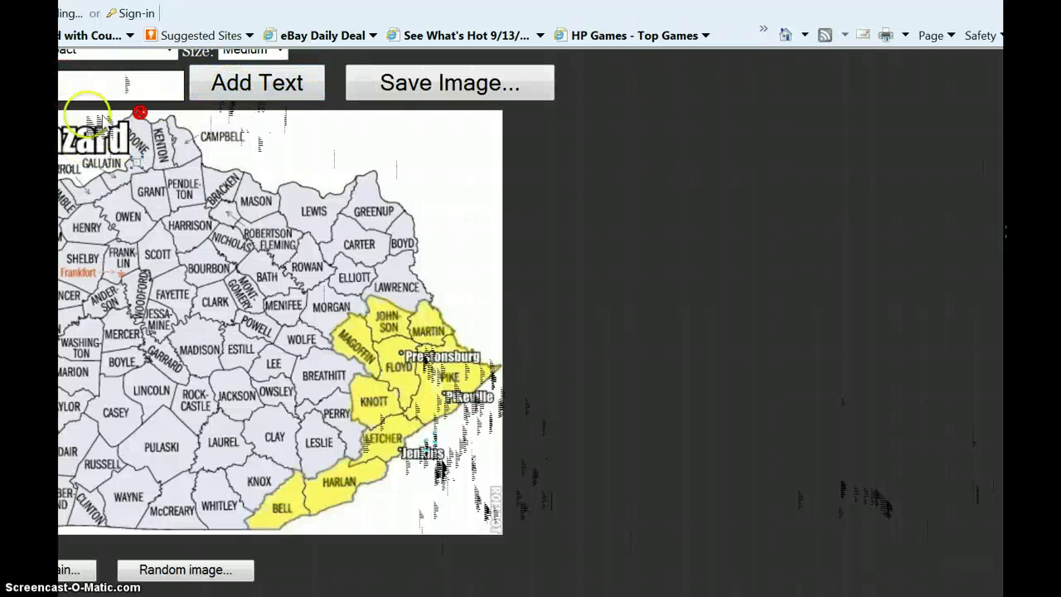
{"action": "left_click", "coordinate": [138, 111]}
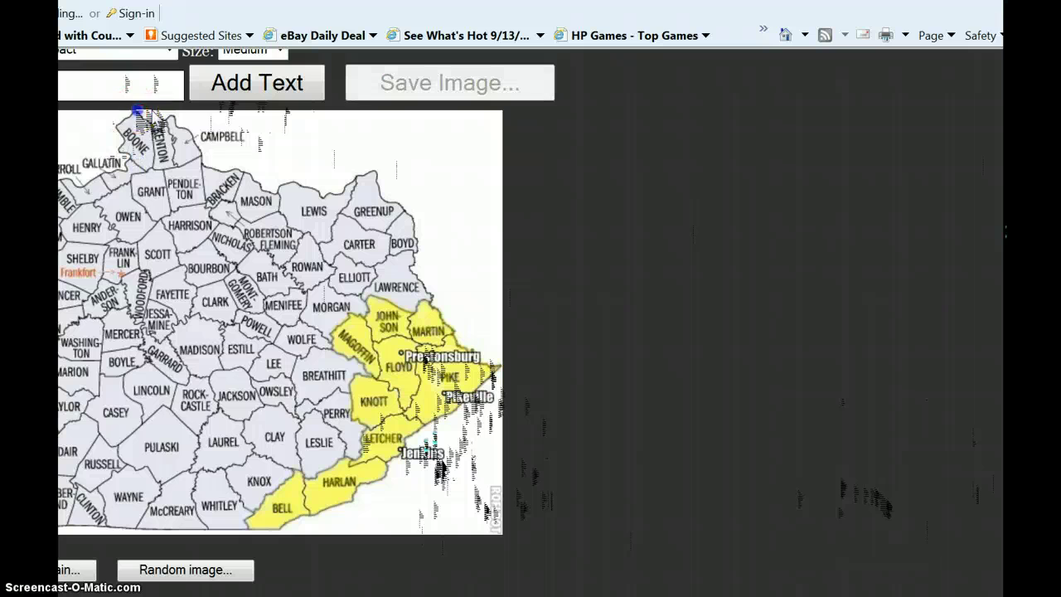
Add a Hazard caption in Tiny size and position it just below the Perry county label on the map.
{"action": "scroll", "coordinate": [670, 308], "scroll_direction": "up", "scroll_amount": 1}
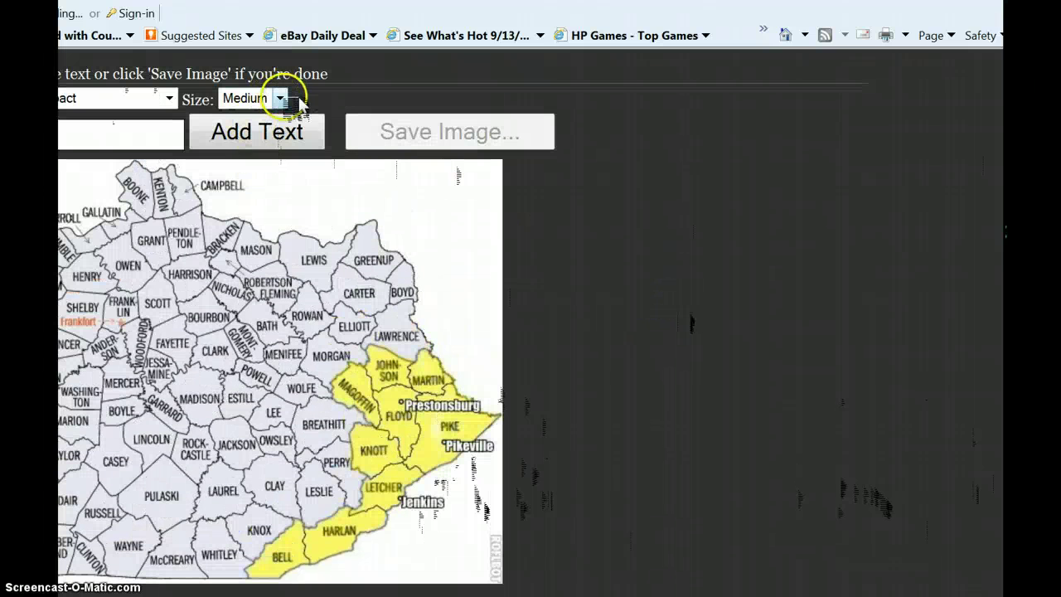
{"action": "left_click", "coordinate": [282, 98]}
{"action": "left_click", "coordinate": [232, 114]}
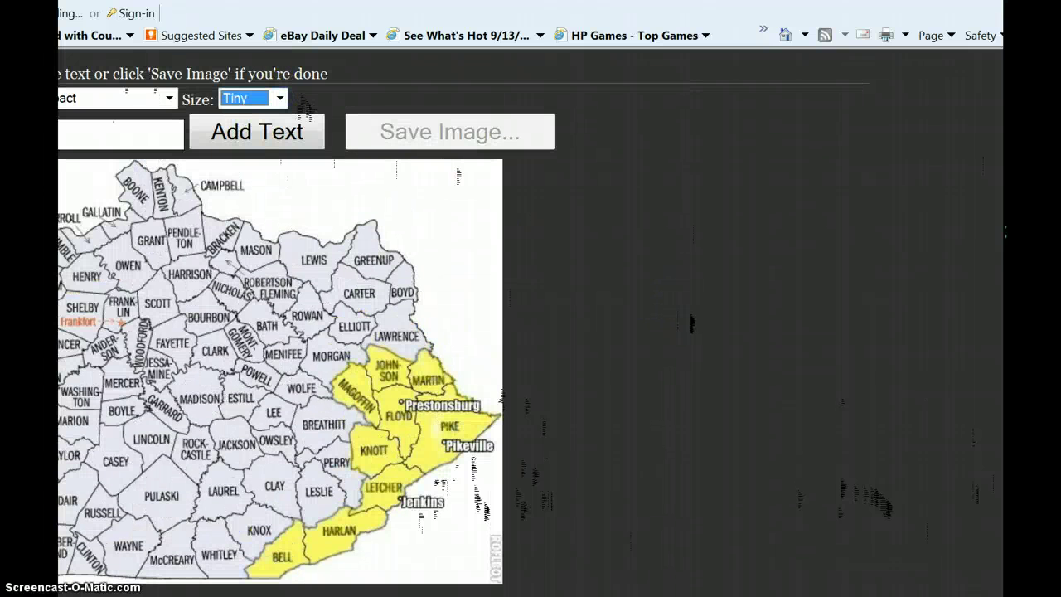
{"action": "left_click", "coordinate": [270, 240]}
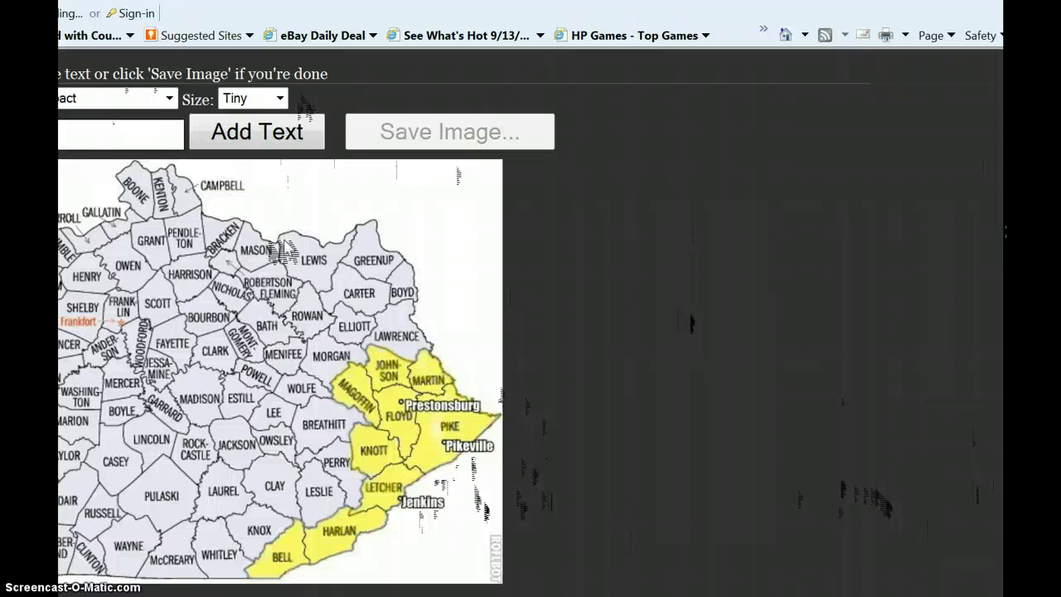
{"action": "left_click", "coordinate": [282, 135]}
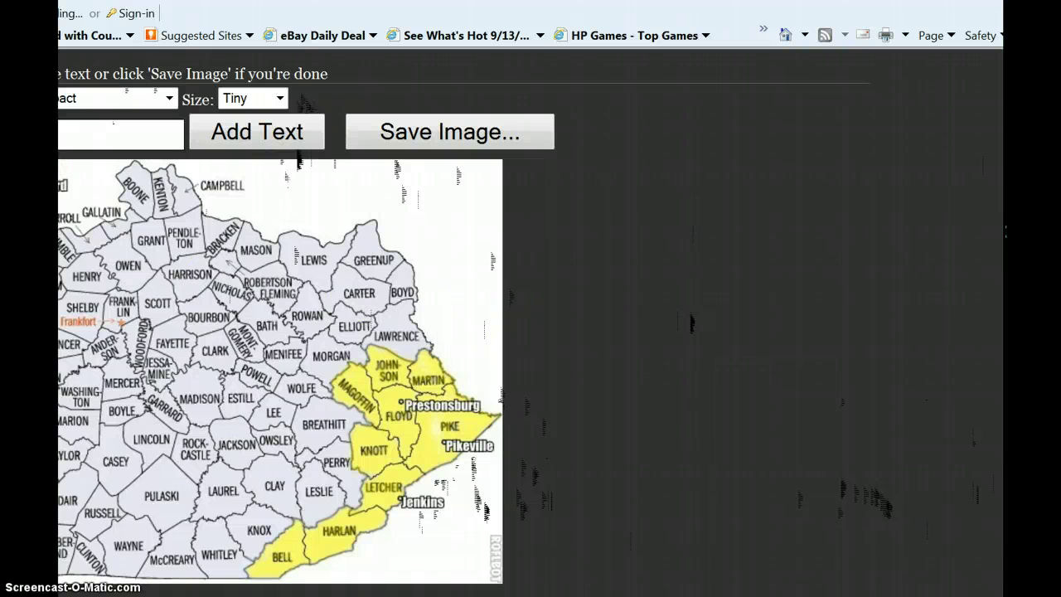
{"action": "left_click_drag", "start_coordinate": [48, 192], "coordinate": [358, 492]}
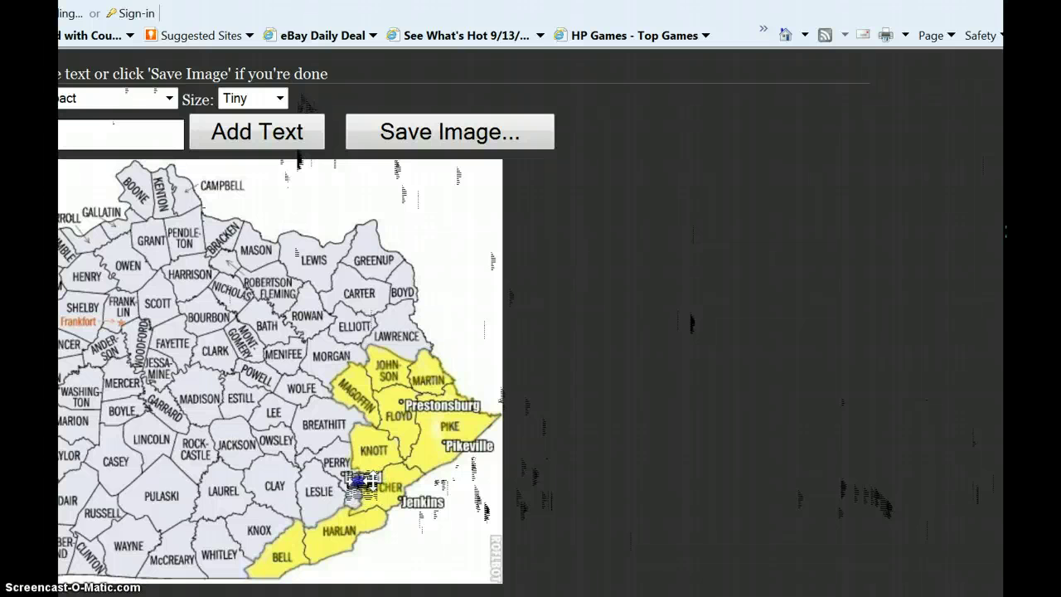
{"action": "left_click", "coordinate": [358, 479]}
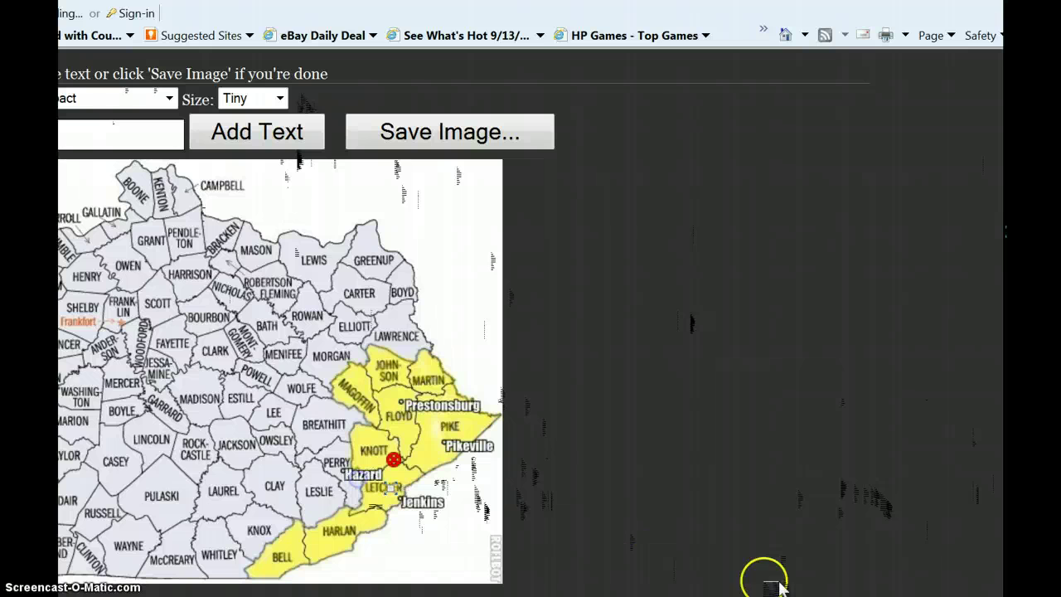
Finish the captioned map and save it to the computer's Pictures library as the JPG file Eastern KY 2.
{"action": "left_click", "coordinate": [493, 142]}
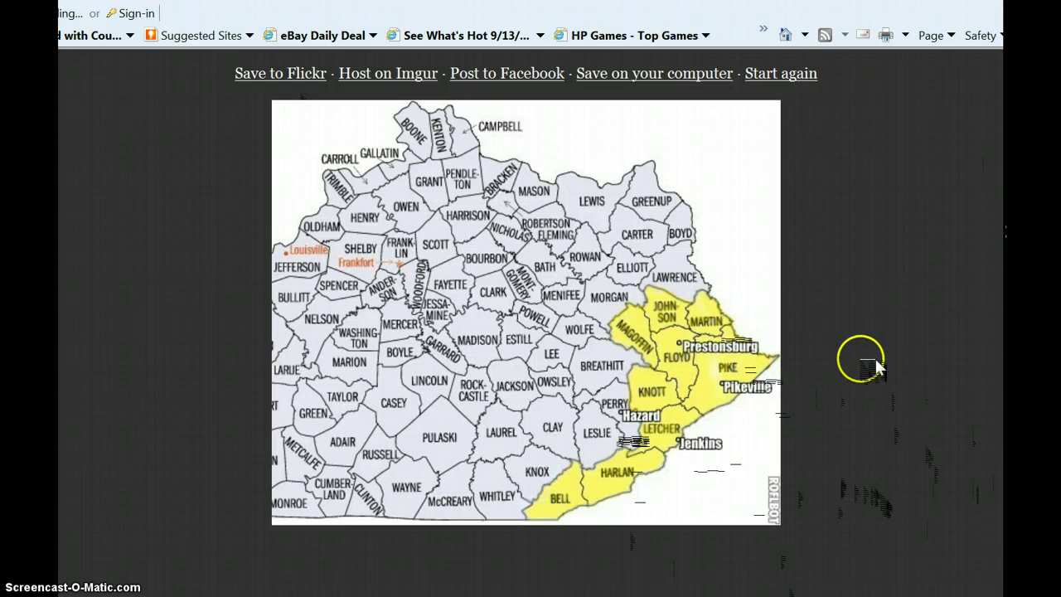
{"action": "left_click", "coordinate": [630, 77]}
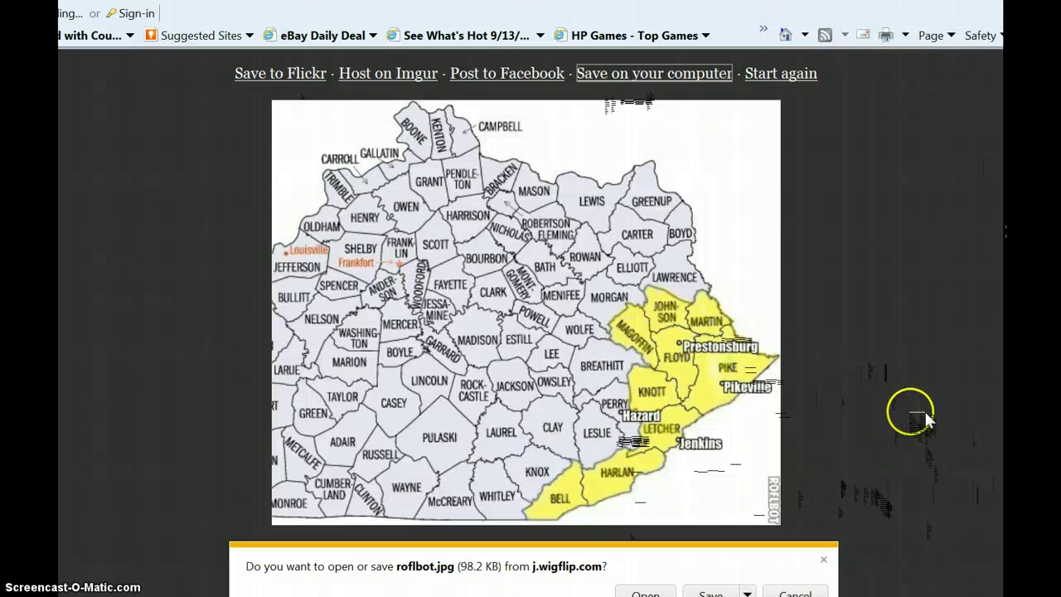
{"action": "left_click", "coordinate": [747, 591]}
{"action": "left_click", "coordinate": [802, 579]}
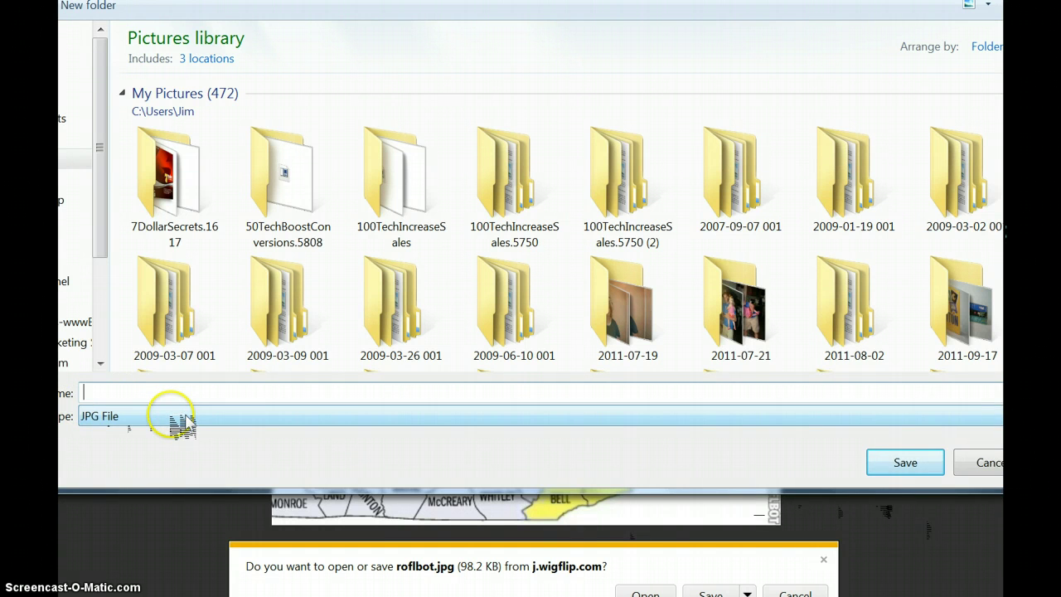
{"action": "type", "text": "Easter"}
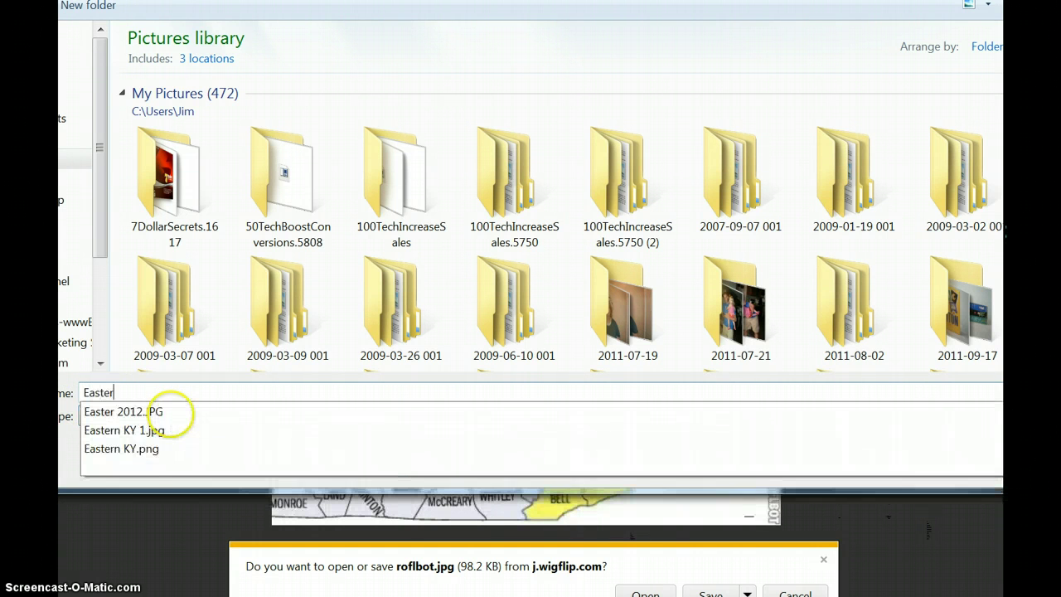
{"action": "type", "text": "n KY "}
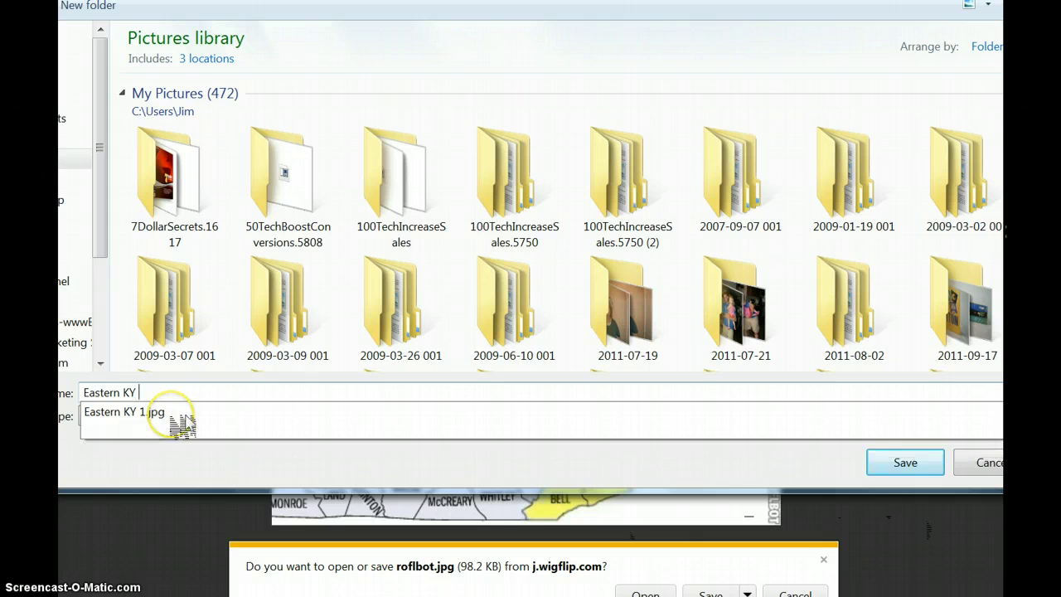
{"action": "type", "text": "2"}
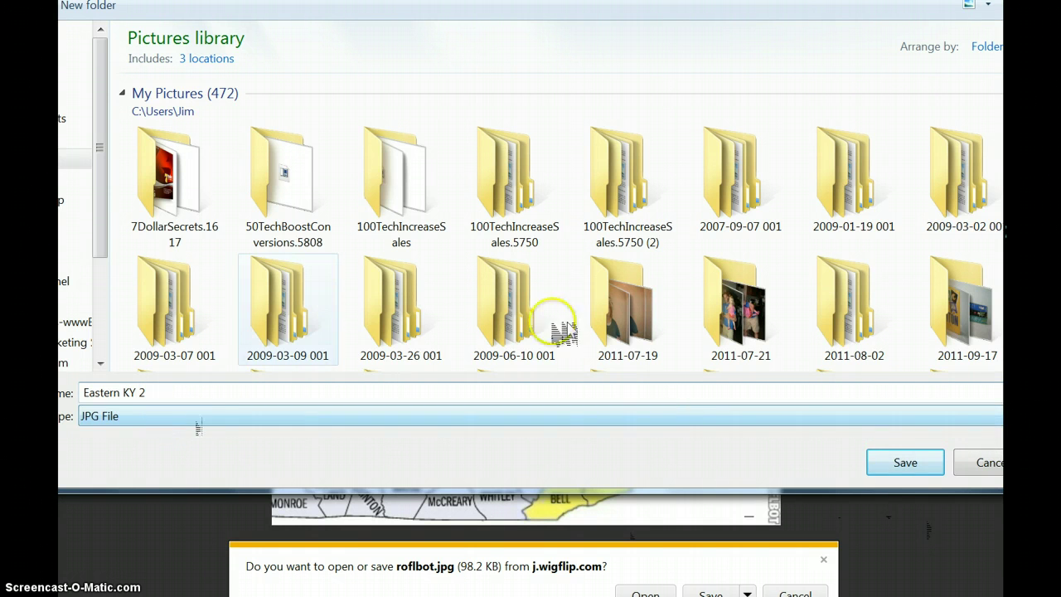
{"action": "left_click", "coordinate": [905, 464]}
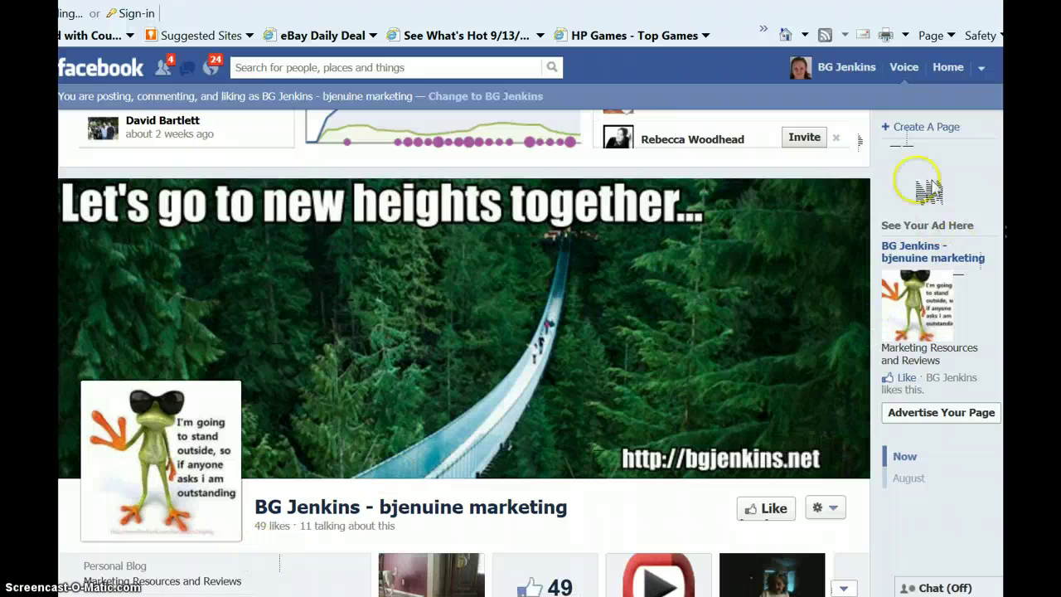
Return from the bjenuine marketing page to the Facebook news feed.
{"action": "left_click", "coordinate": [959, 71]}
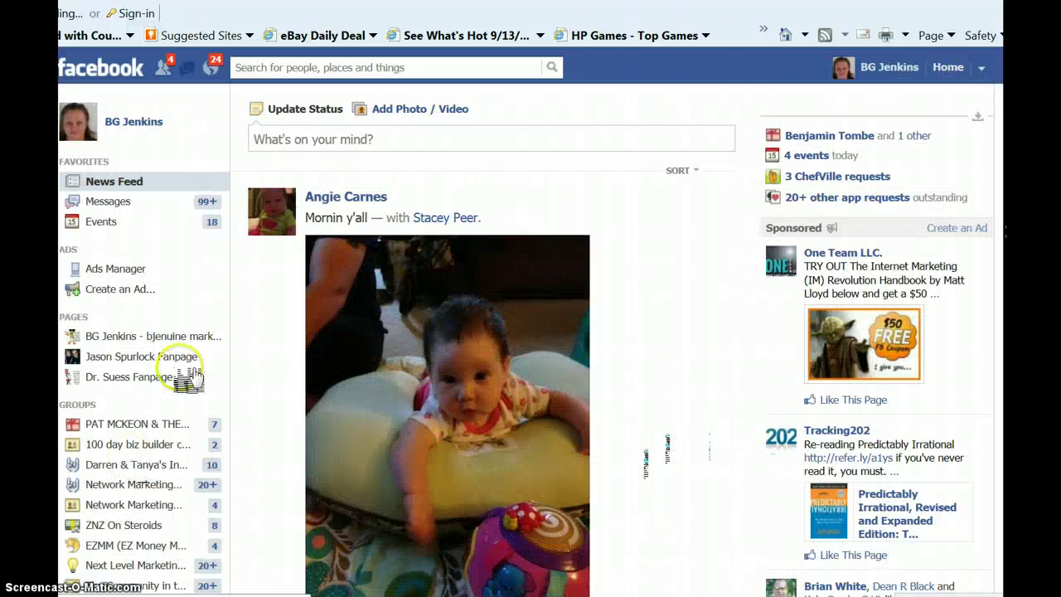
Open the fan page for the Network Marketing VT founder and upload Eastern KY 2.jpg as its new cover photo.
{"action": "left_click", "coordinate": [151, 362]}
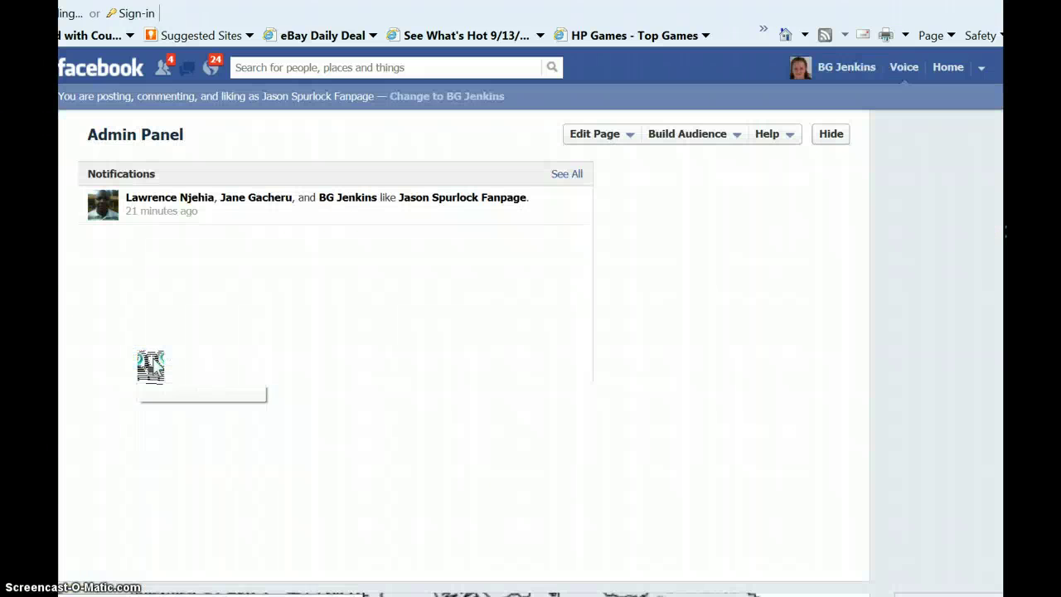
{"action": "scroll", "coordinate": [930, 375], "scroll_direction": "down", "scroll_amount": 5}
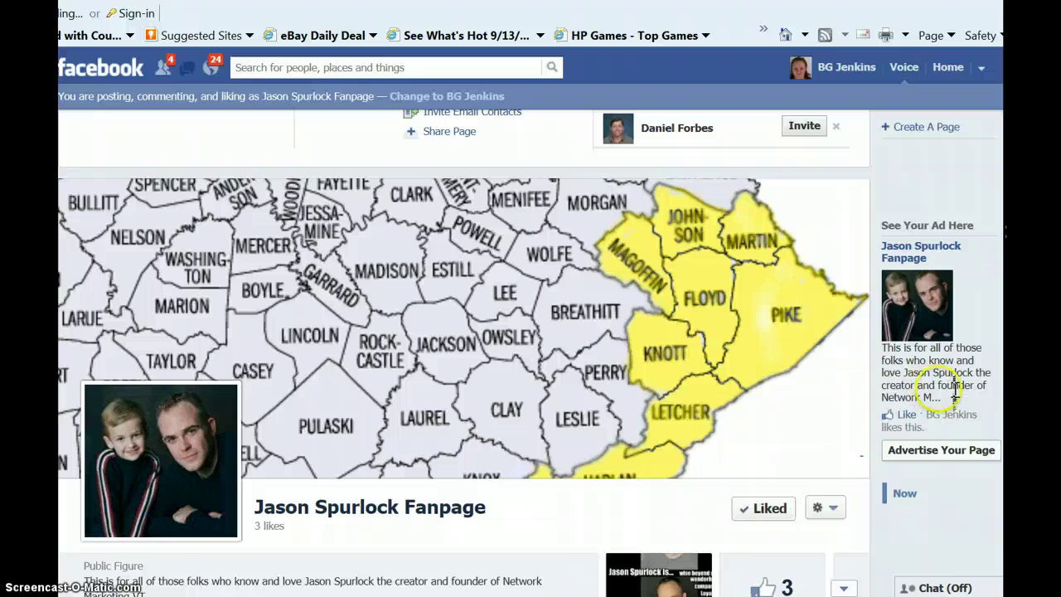
{"action": "mouse_move", "coordinate": [782, 457]}
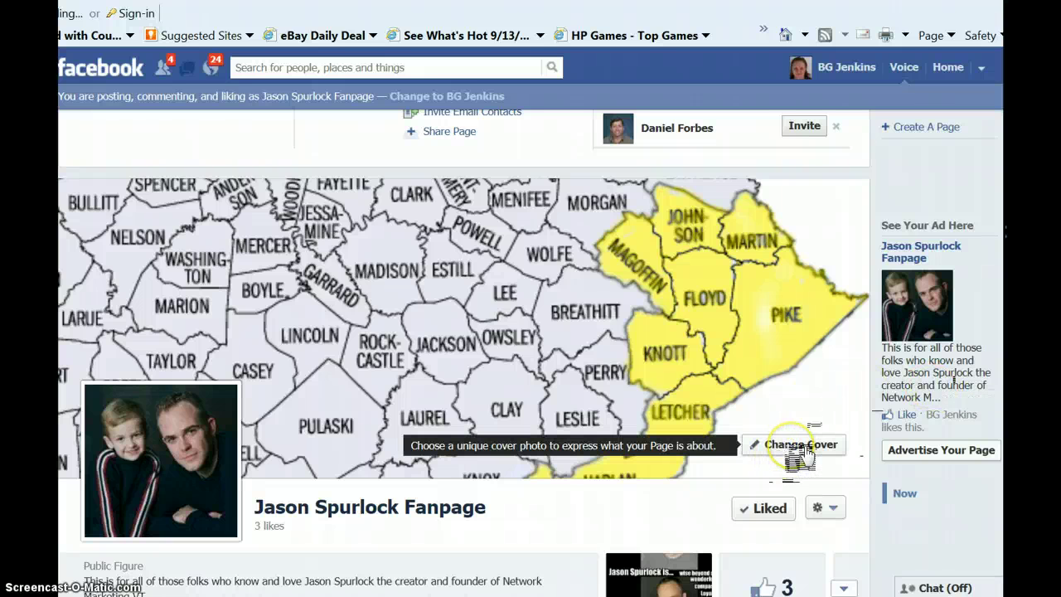
{"action": "left_click", "coordinate": [804, 447]}
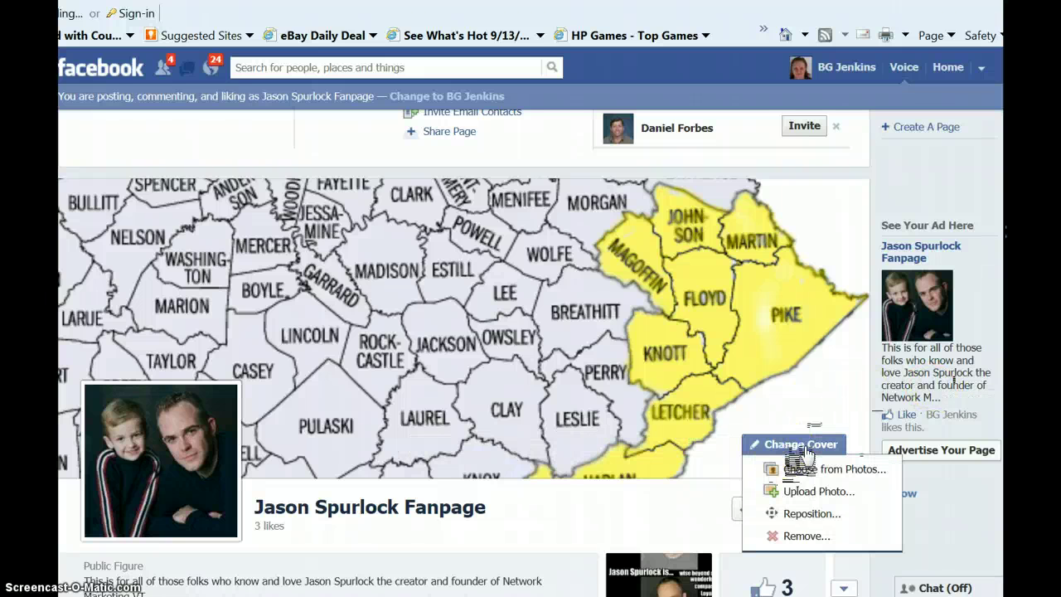
{"action": "left_click", "coordinate": [1001, 531]}
{"action": "left_click", "coordinate": [800, 446]}
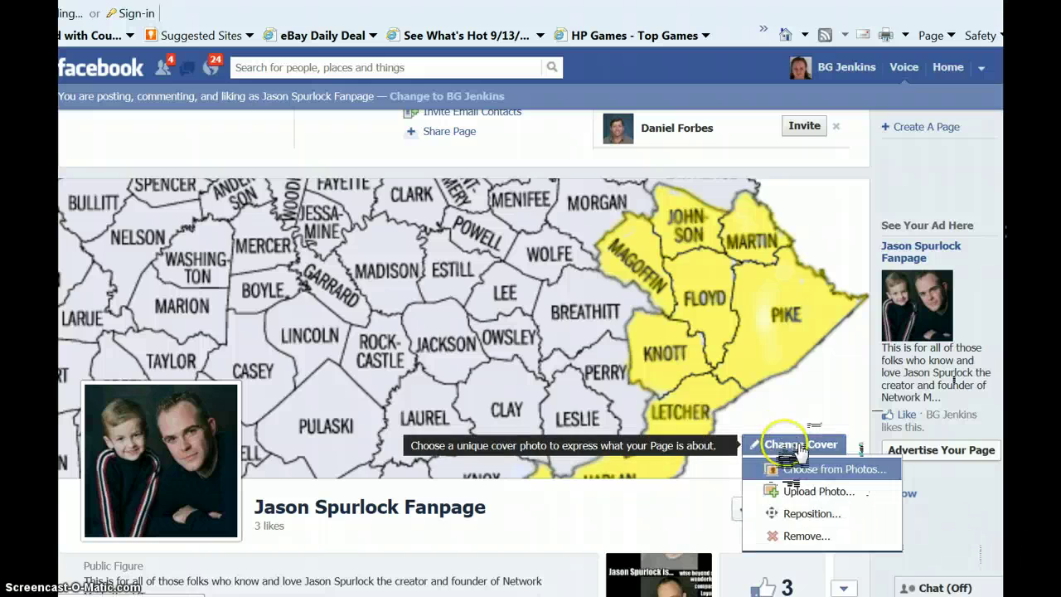
{"action": "left_click", "coordinate": [812, 493]}
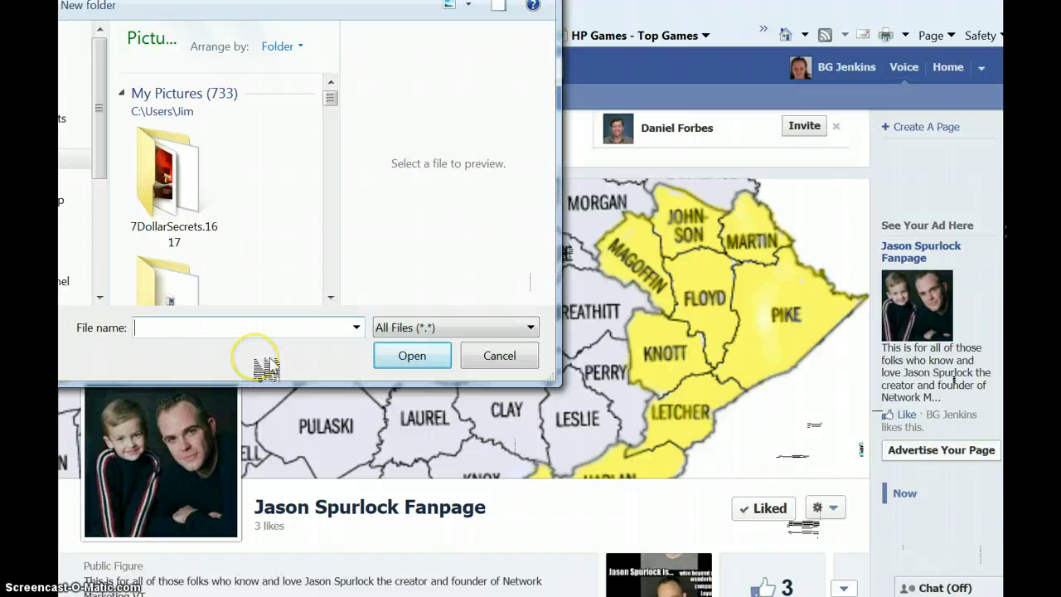
{"action": "type", "text": "Eastern"}
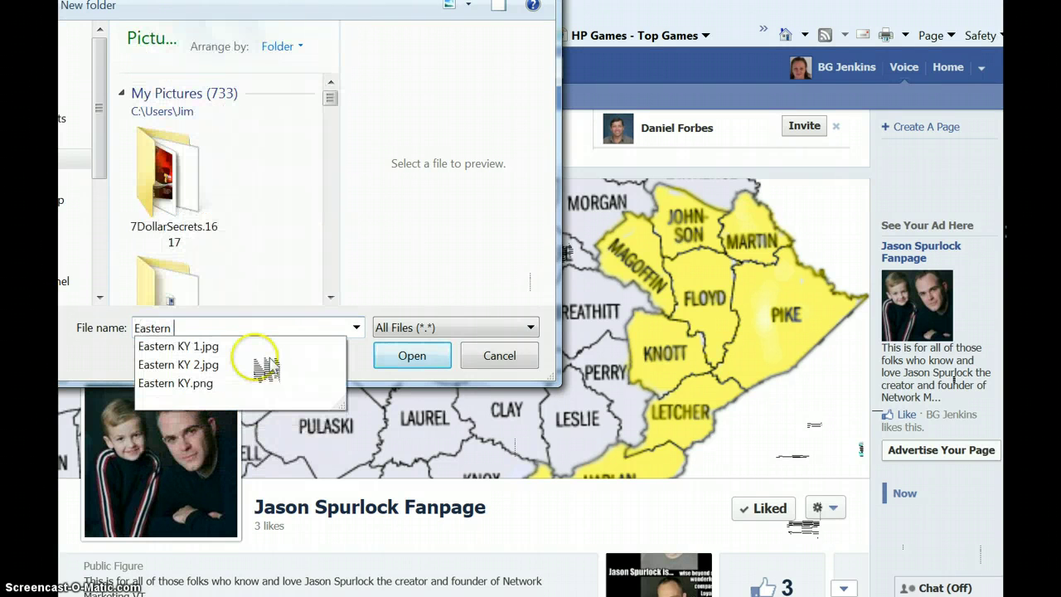
{"action": "left_click", "coordinate": [177, 364]}
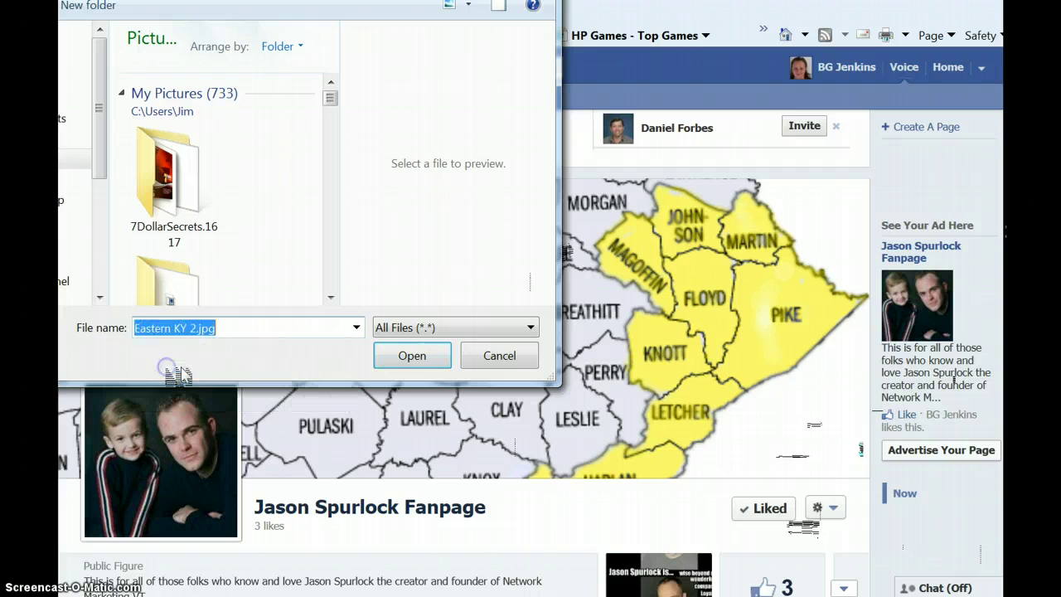
{"action": "left_click", "coordinate": [425, 365]}
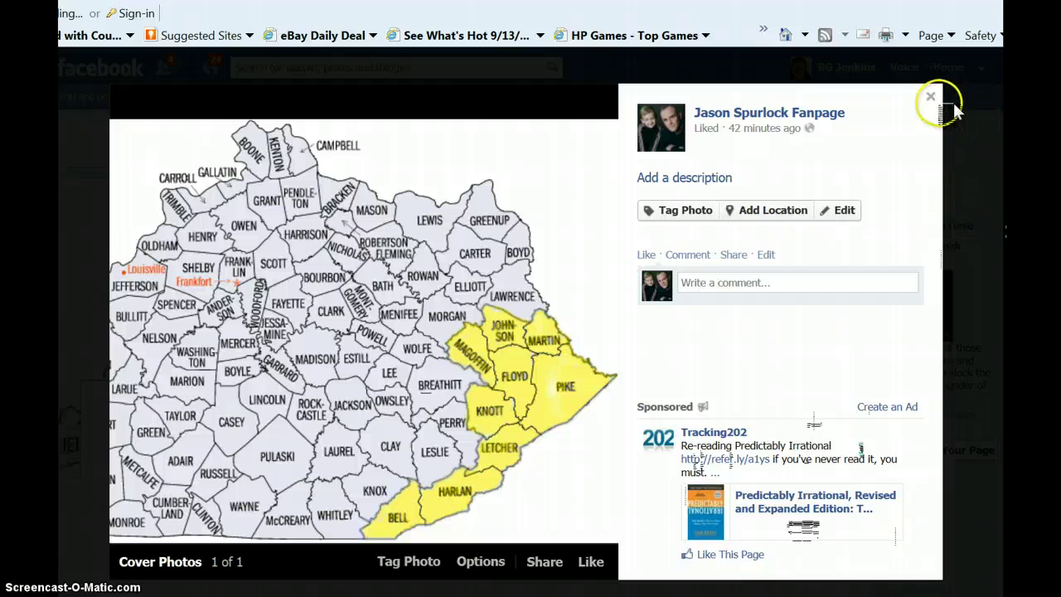
Close the old cover photo's viewer, position the uploaded map so the captioned towns show, and save the cover changes.
{"action": "left_click", "coordinate": [930, 96]}
{"action": "left_click_drag", "start_coordinate": [617, 431], "coordinate": [570, 303]}
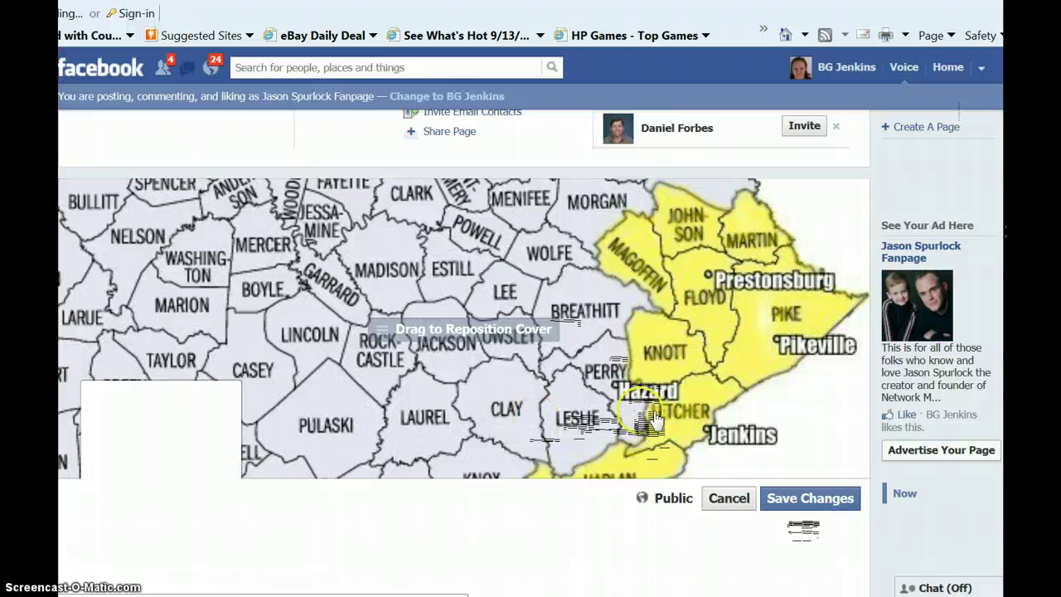
{"action": "left_click", "coordinate": [829, 499]}
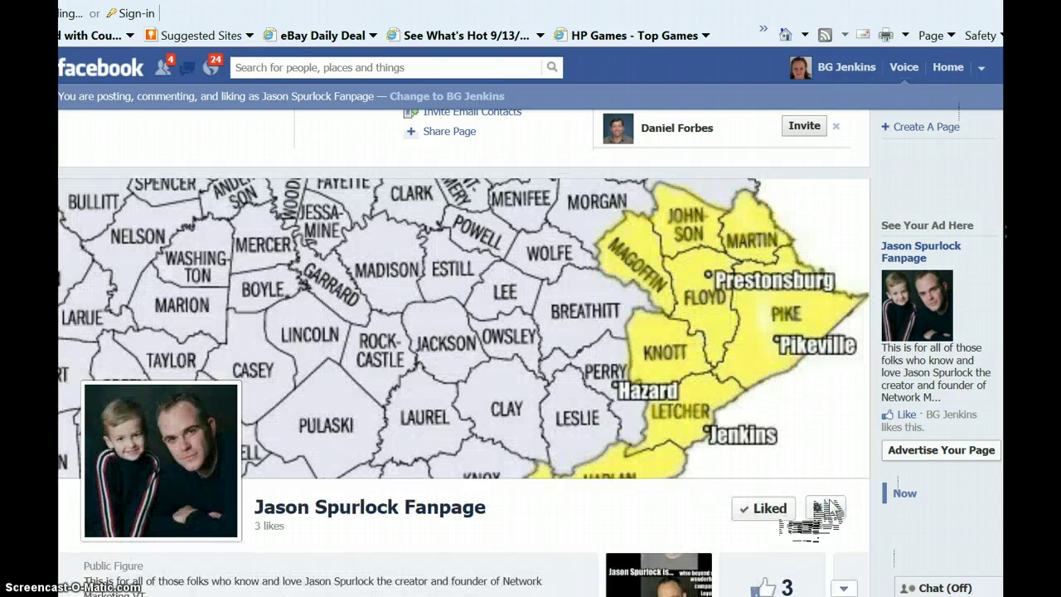
Examine the fan page's timeline posts, including the old cover photo and Wildcats posts, and the Admin Panel's likes, insights and friend invitations.
{"action": "scroll", "coordinate": [825, 464], "scroll_direction": "down", "scroll_amount": 1}
{"action": "left_click", "coordinate": [823, 429]}
{"action": "scroll", "coordinate": [827, 433], "scroll_direction": "down", "scroll_amount": 6}
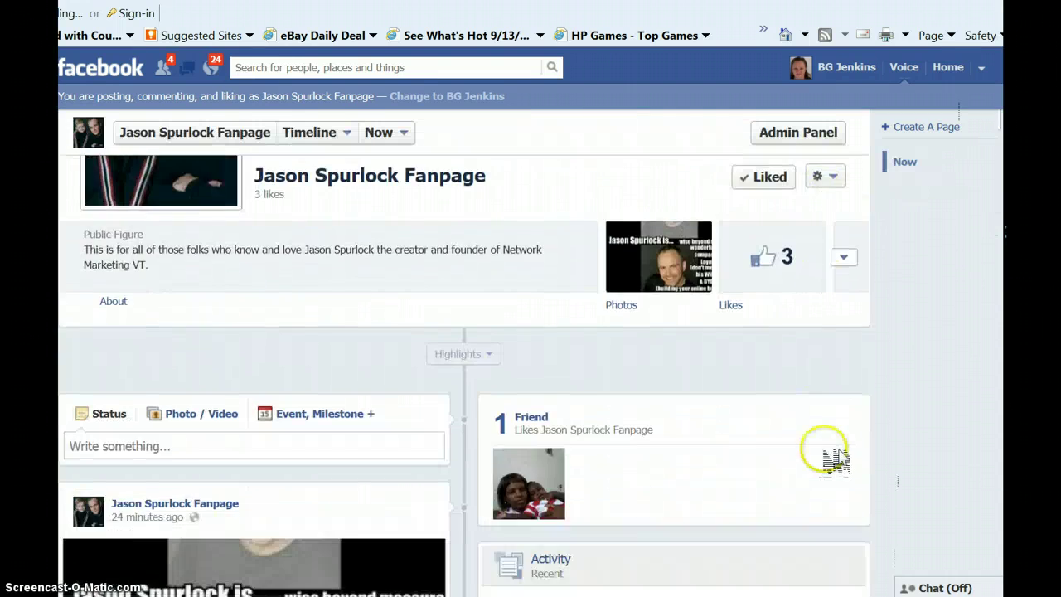
{"action": "scroll", "coordinate": [837, 461], "scroll_direction": "down", "scroll_amount": 3}
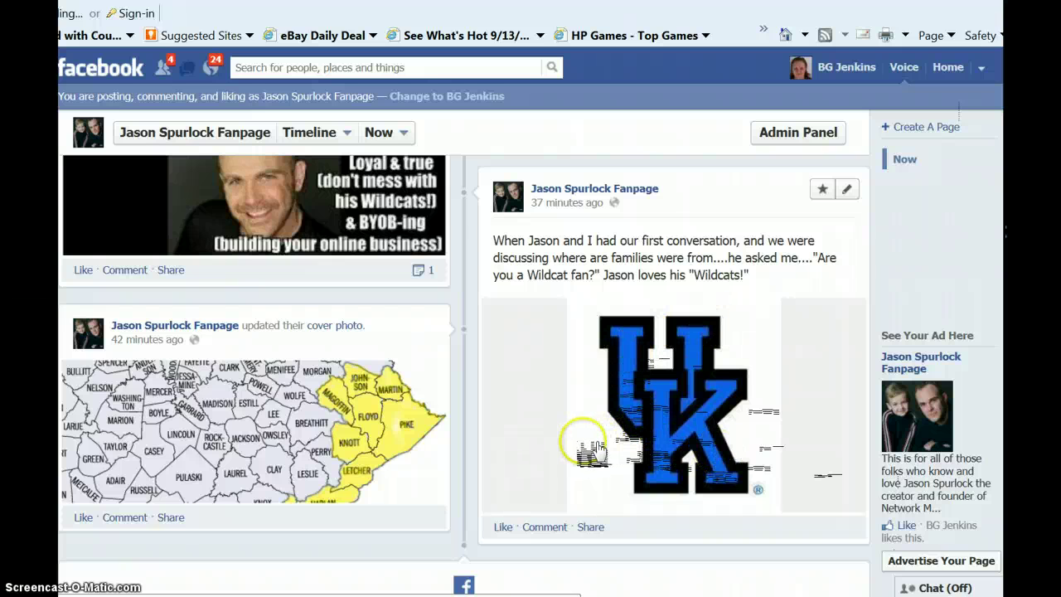
{"action": "scroll", "coordinate": [594, 452], "scroll_direction": "down", "scroll_amount": 1}
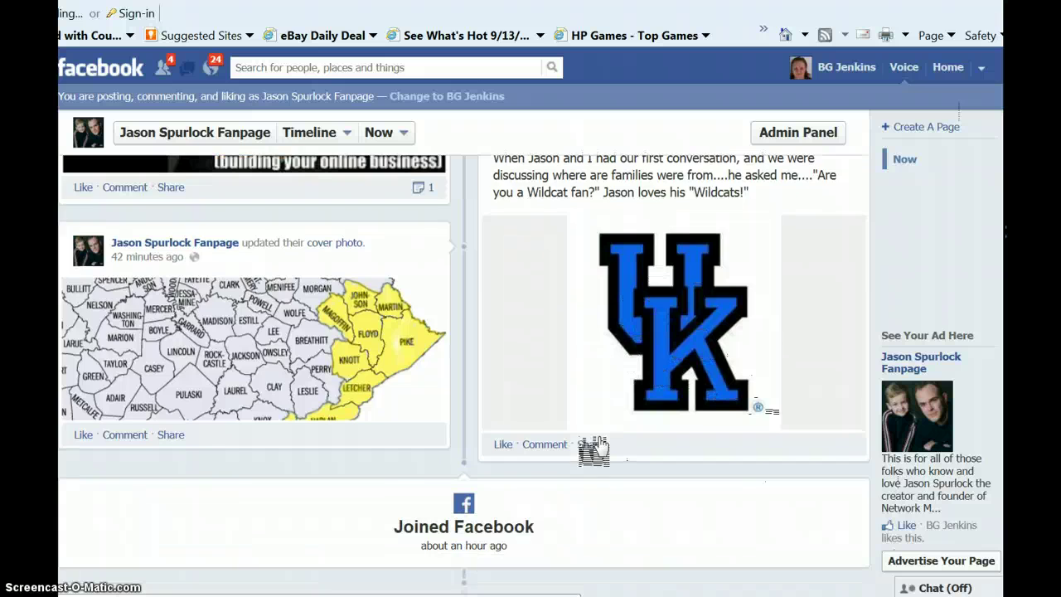
{"action": "scroll", "coordinate": [596, 445], "scroll_direction": "up", "scroll_amount": 1}
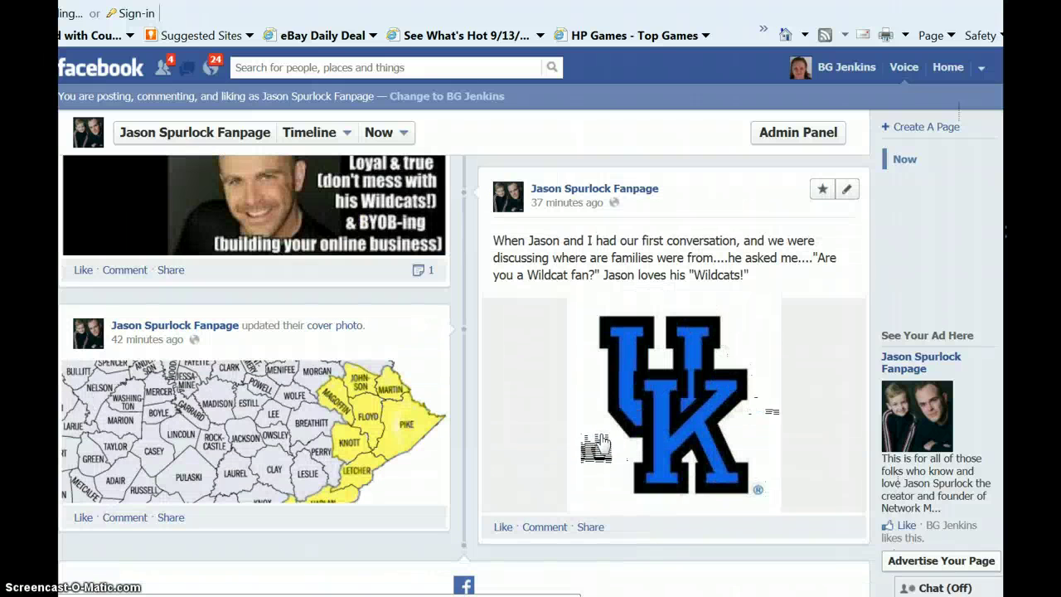
{"action": "scroll", "coordinate": [596, 449], "scroll_direction": "up", "scroll_amount": 6}
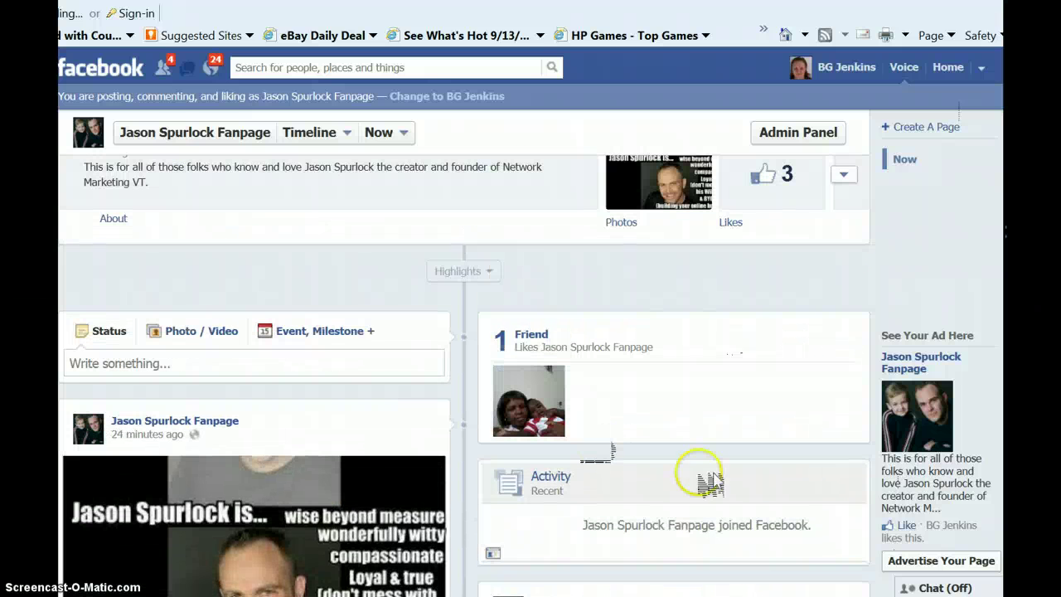
{"action": "scroll", "coordinate": [737, 504], "scroll_direction": "up", "scroll_amount": 1}
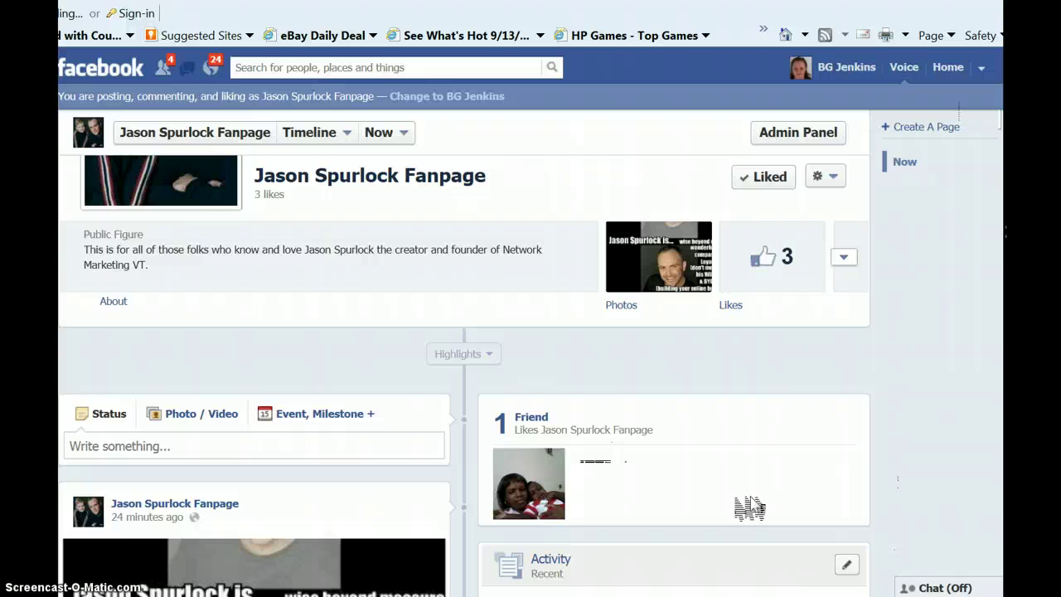
{"action": "scroll", "coordinate": [750, 508], "scroll_direction": "up", "scroll_amount": 7}
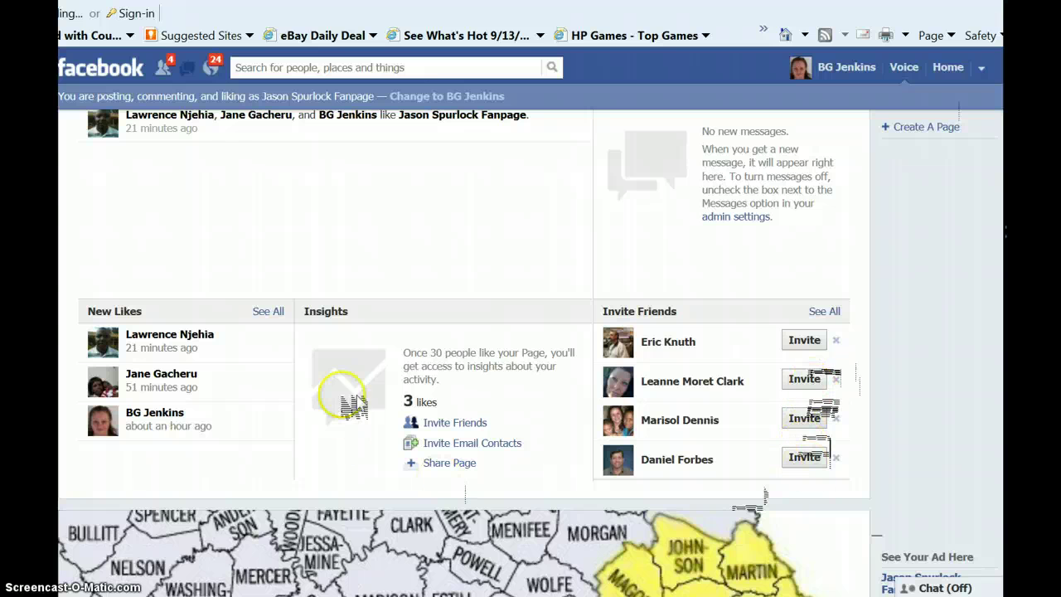
{"action": "scroll", "coordinate": [352, 398], "scroll_direction": "up", "scroll_amount": 1}
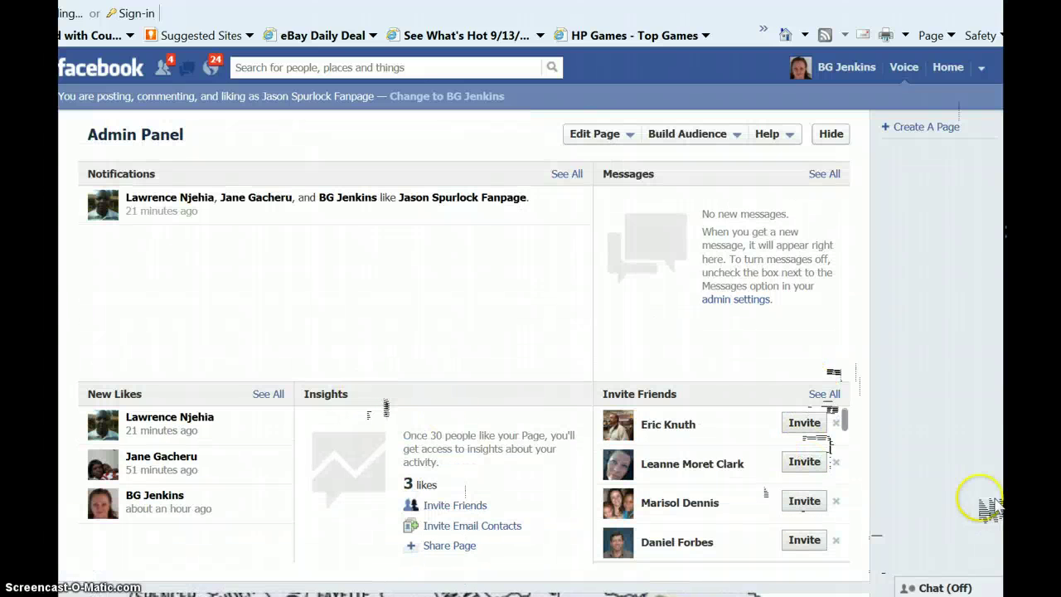
Review the fan page from the new cover down to its earliest timeline entry and open the empty status composer.
{"action": "scroll", "coordinate": [953, 448], "scroll_direction": "down", "scroll_amount": 3}
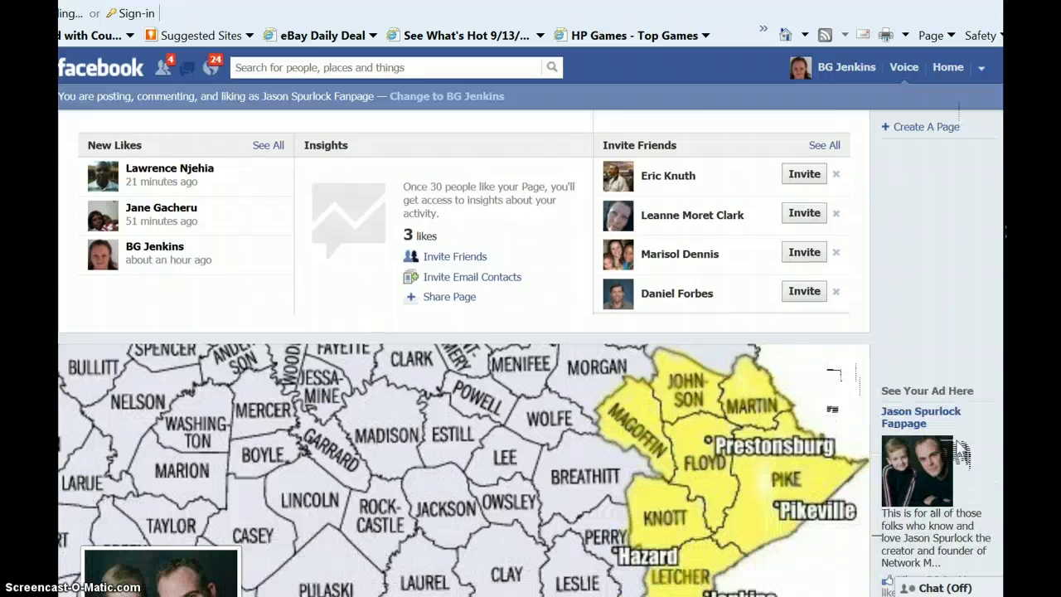
{"action": "scroll", "coordinate": [1003, 439], "scroll_direction": "down", "scroll_amount": 2}
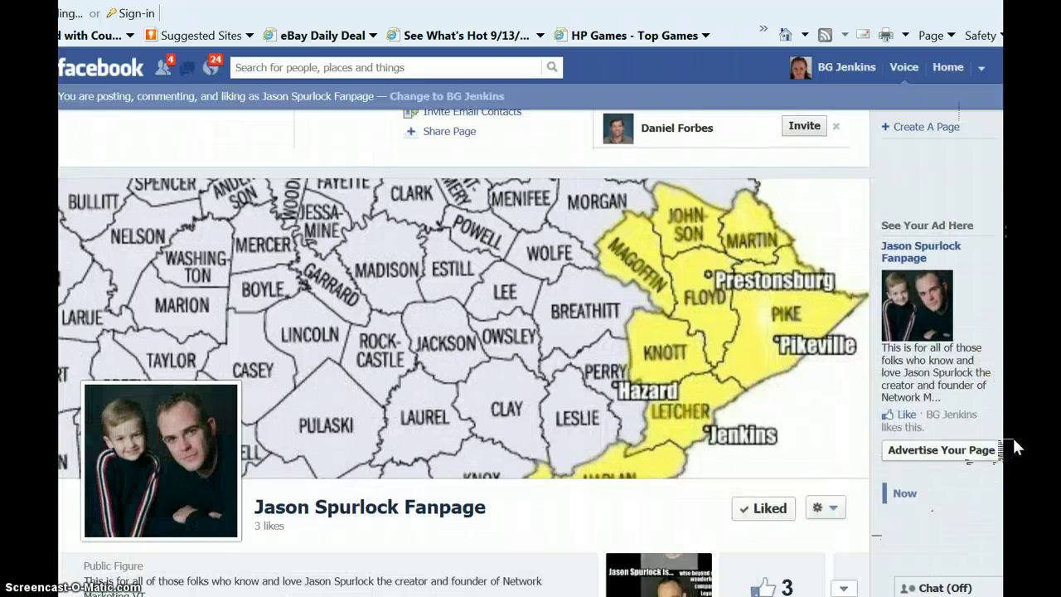
{"action": "scroll", "coordinate": [1013, 448], "scroll_direction": "down", "scroll_amount": 6}
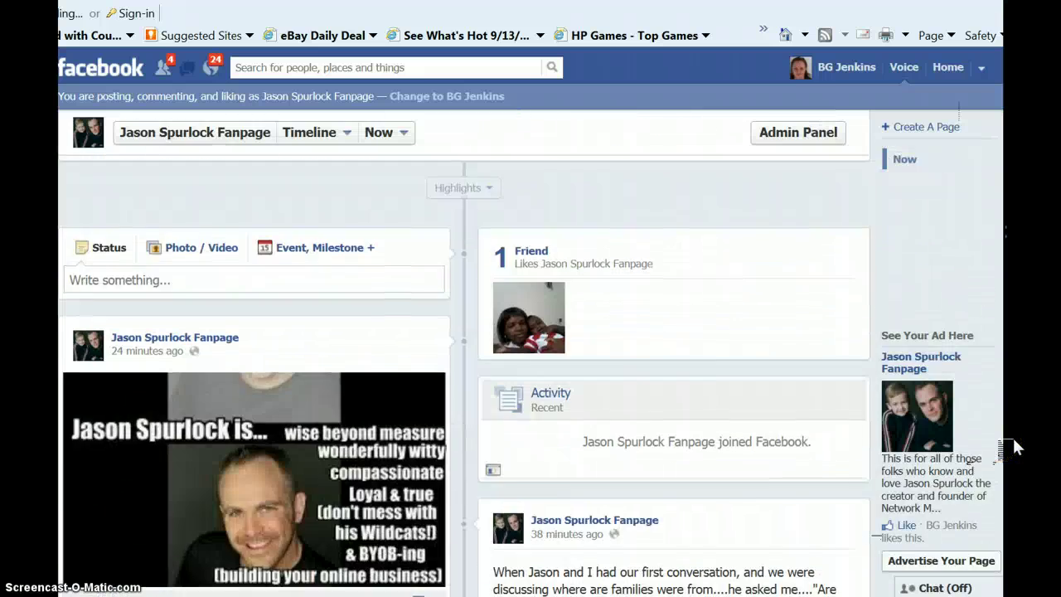
{"action": "scroll", "coordinate": [1014, 439], "scroll_direction": "down", "scroll_amount": 10}
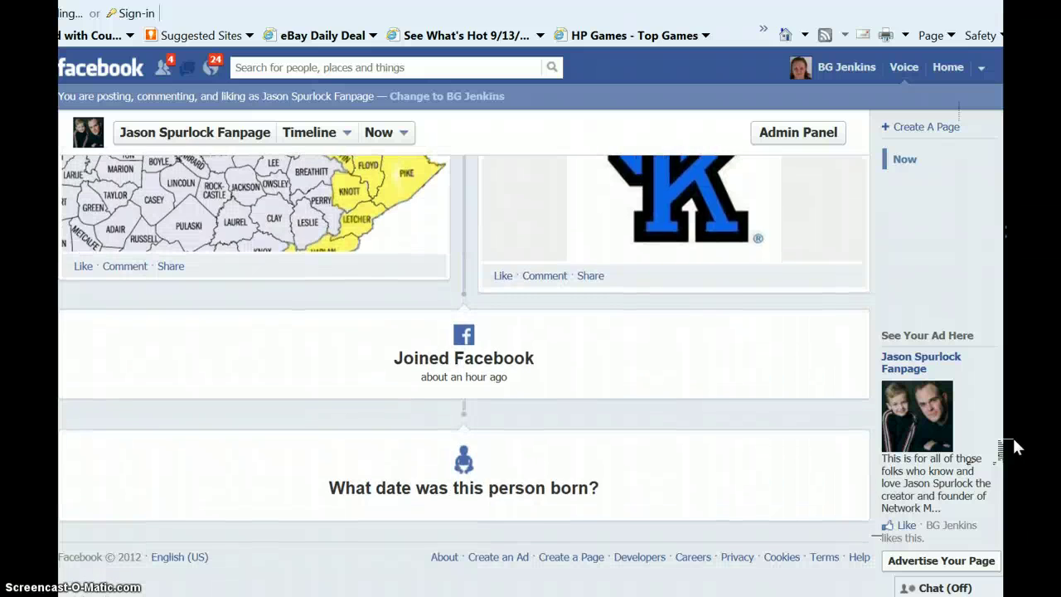
{"action": "scroll", "coordinate": [1012, 439], "scroll_direction": "up", "scroll_amount": 10}
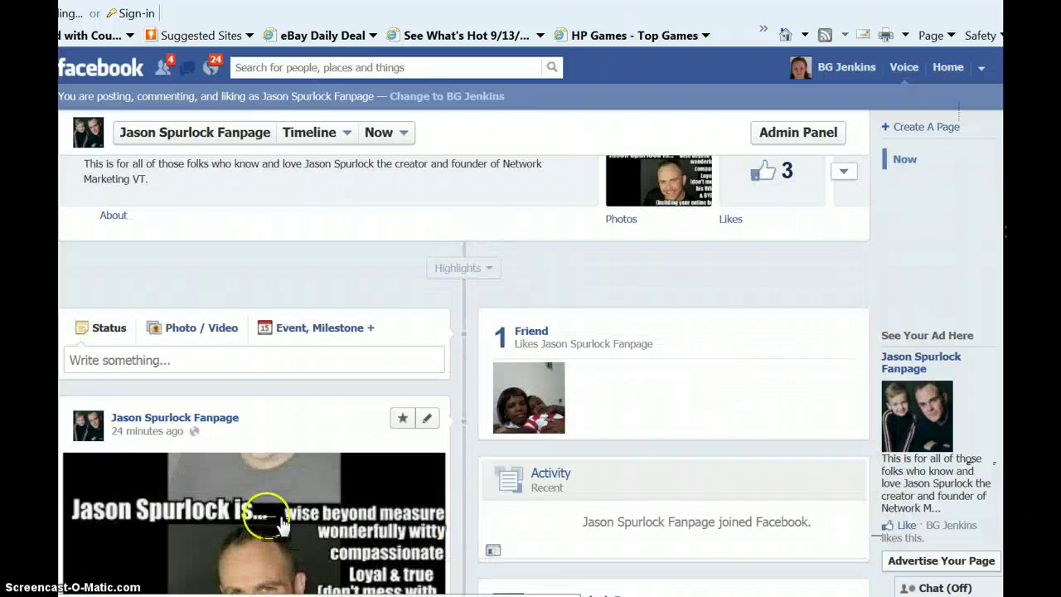
{"action": "left_click", "coordinate": [187, 359]}
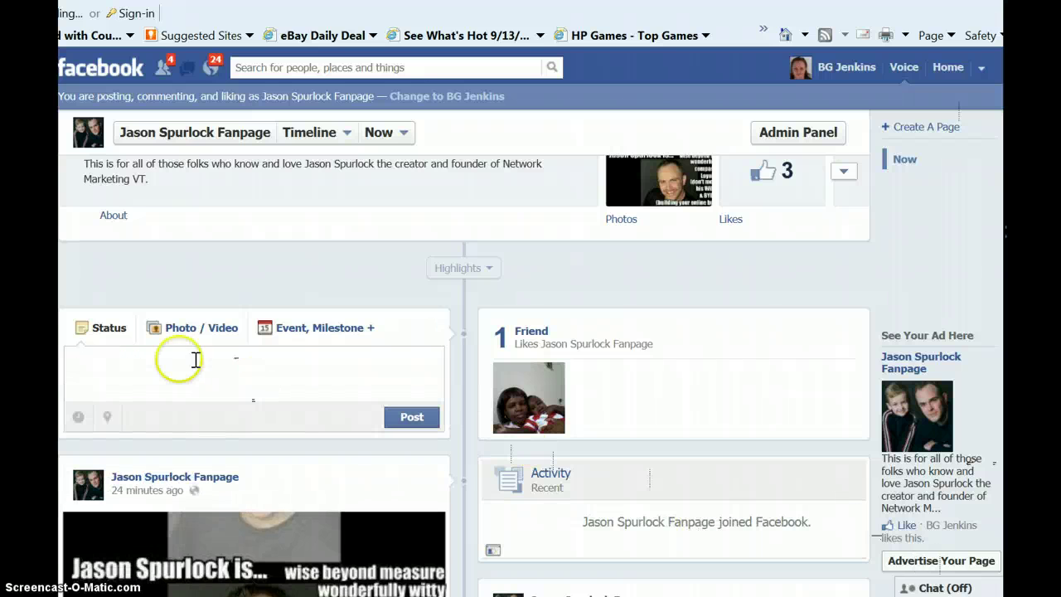
{"action": "left_click", "coordinate": [711, 492]}
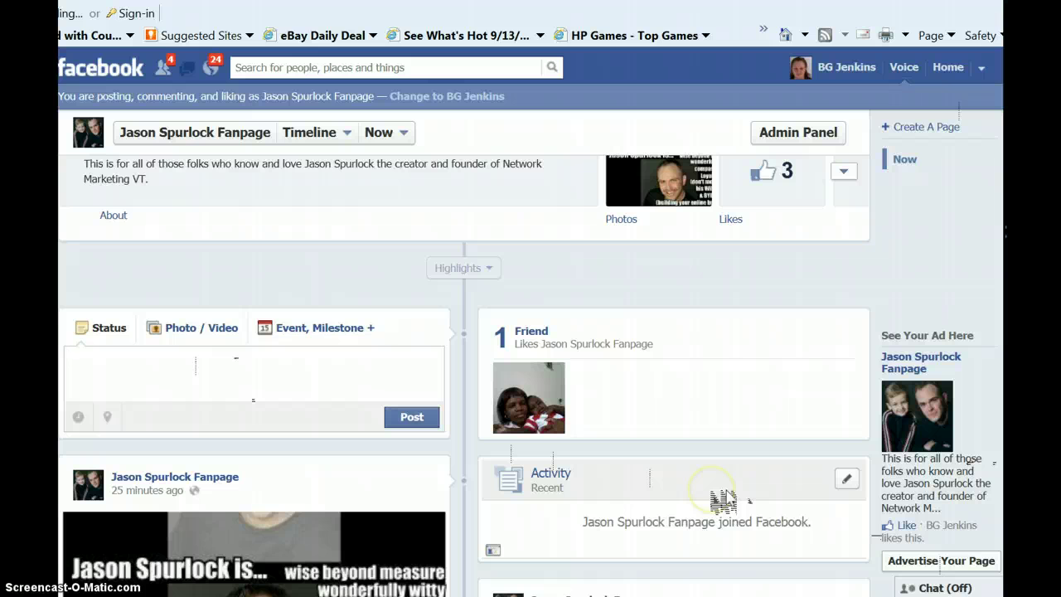